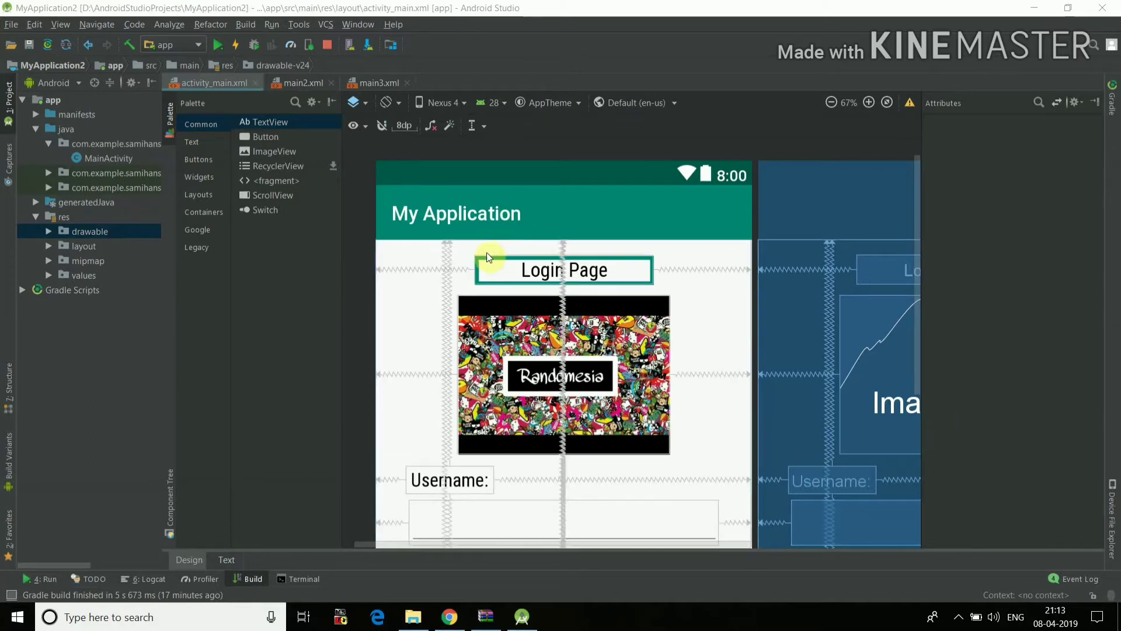
Compare the activity_main, main2 and main3 layout previews, ending on main3.
{"action": "left_click", "coordinate": [303, 82]}
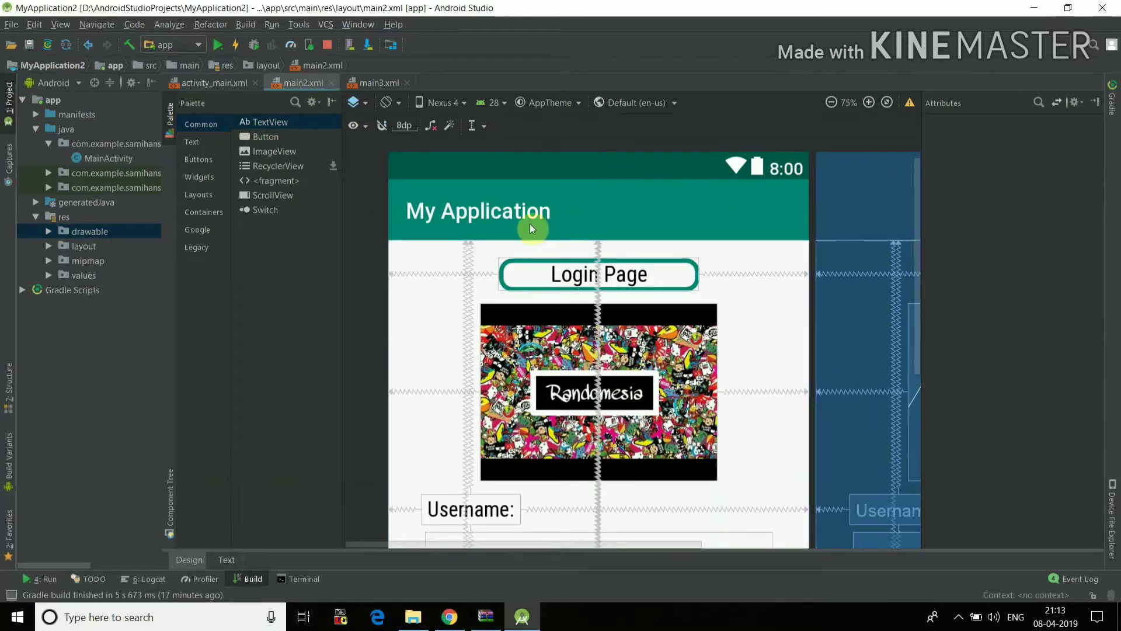
{"action": "left_click", "coordinate": [379, 83]}
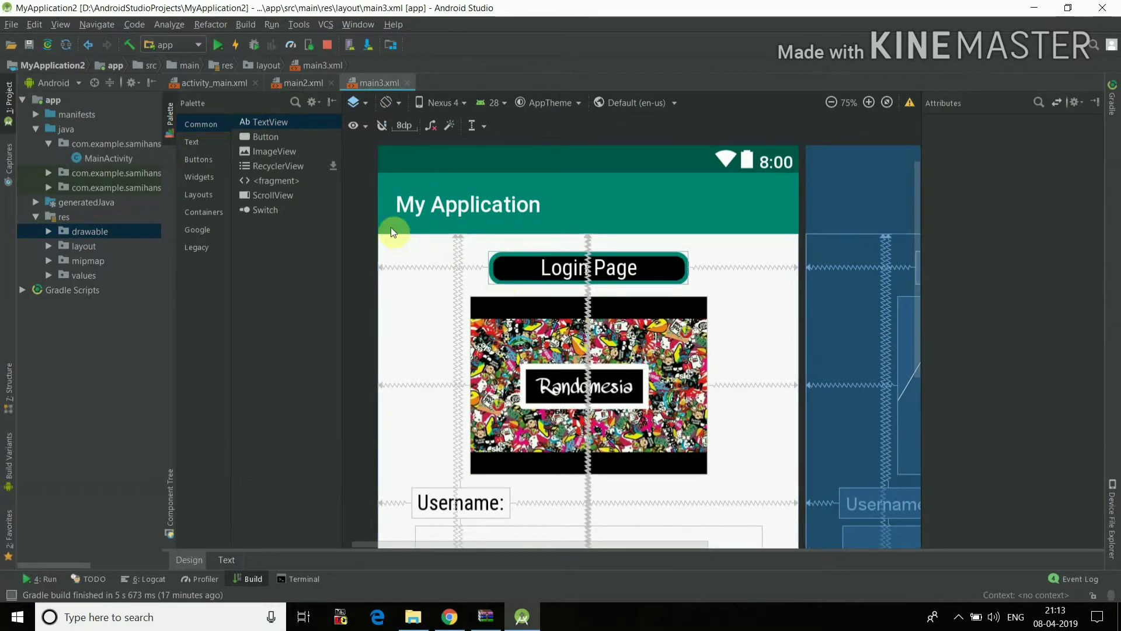
{"action": "left_click", "coordinate": [303, 83]}
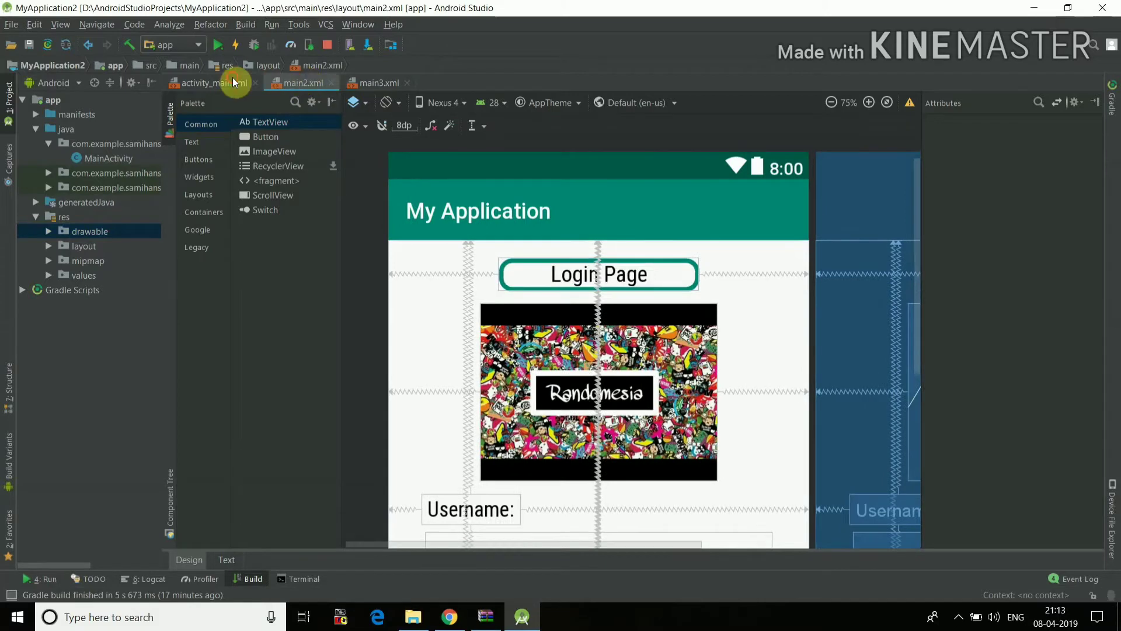
{"action": "left_click", "coordinate": [233, 83]}
{"action": "left_click", "coordinate": [294, 82]}
{"action": "left_click", "coordinate": [360, 82]}
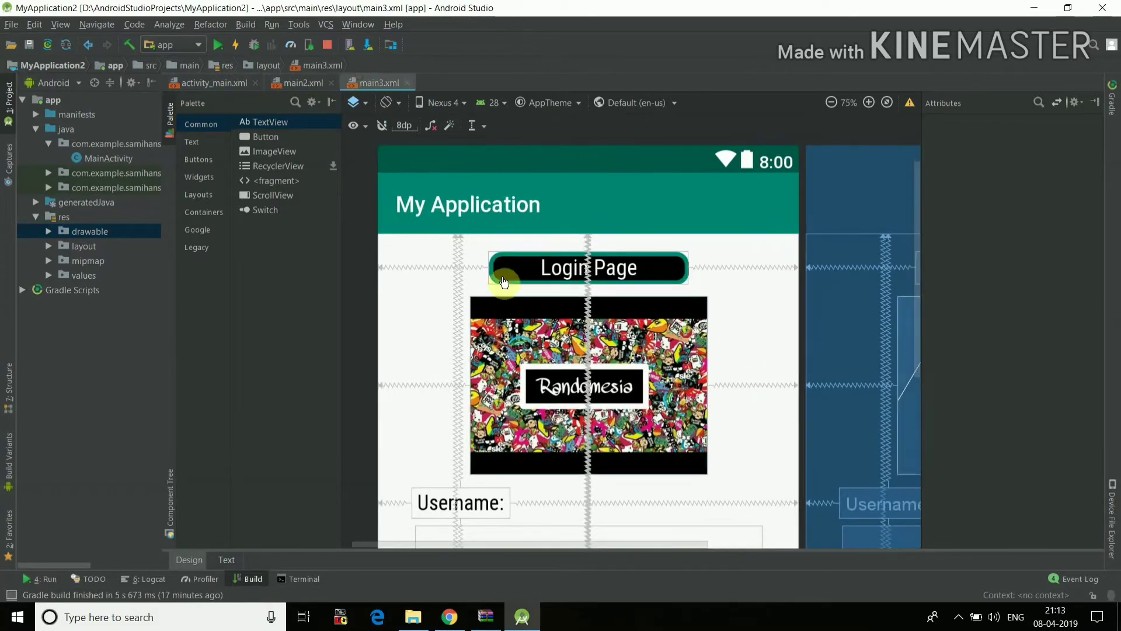
{"action": "scroll", "coordinate": [601, 296], "scroll_direction": "down", "scroll_amount": 3}
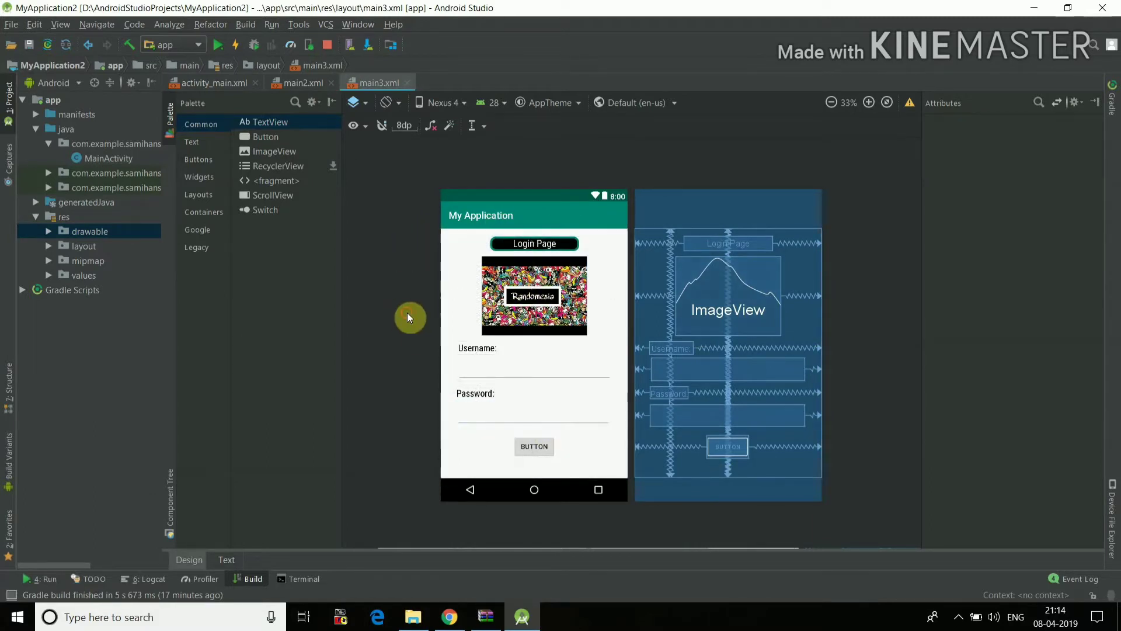
Select and then deselect the ImageView in the main3 preview.
{"action": "left_click", "coordinate": [500, 313]}
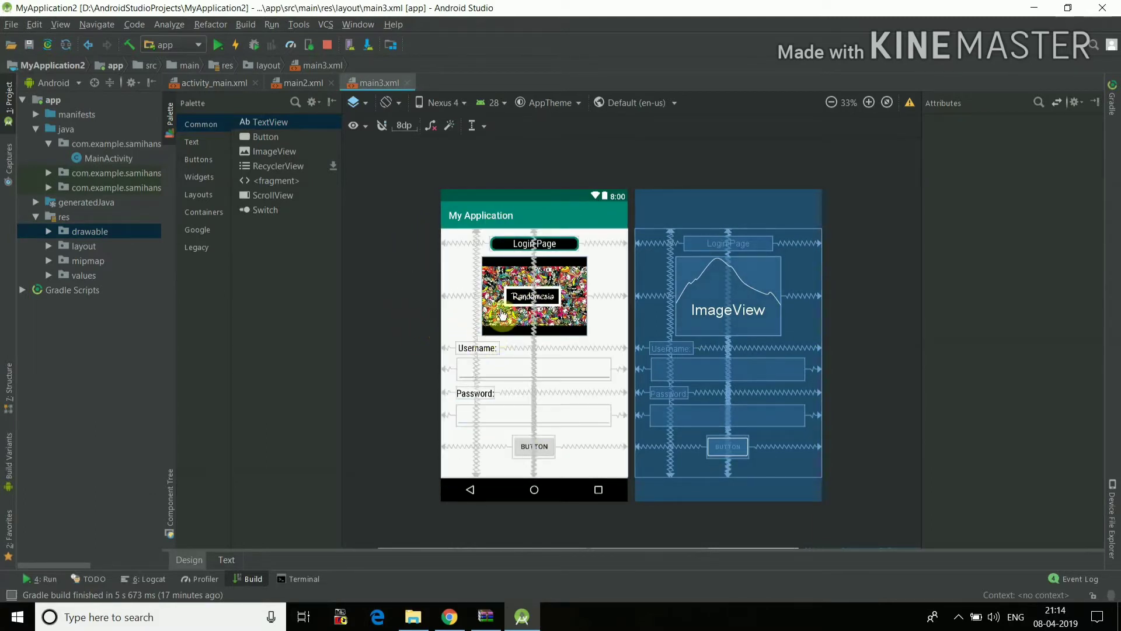
{"action": "left_click", "coordinate": [459, 307]}
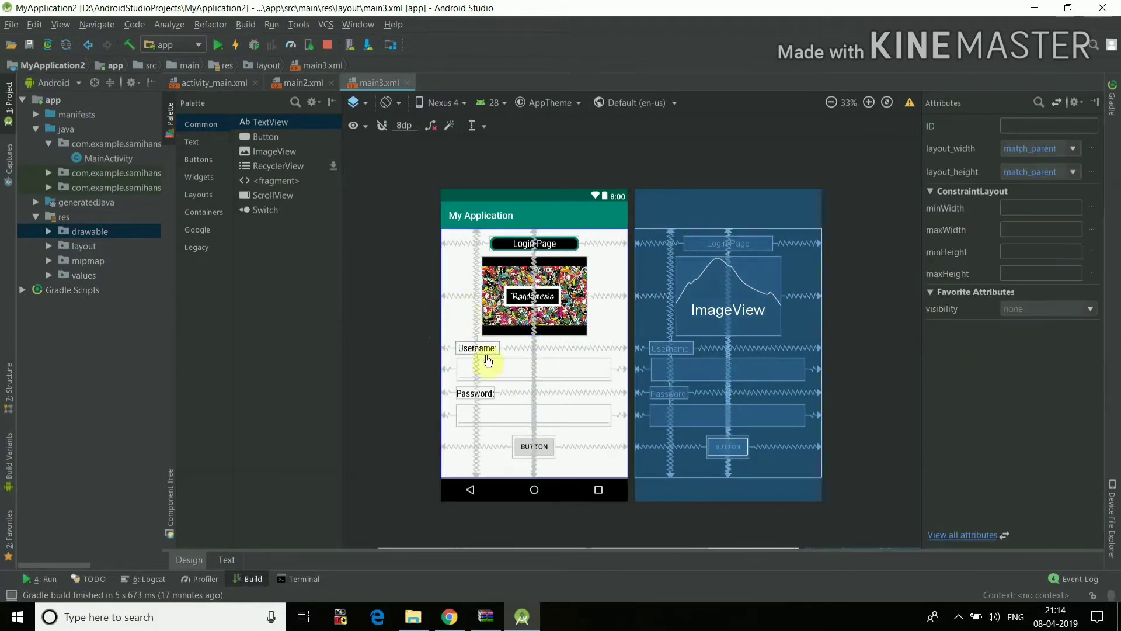
{"action": "left_click", "coordinate": [400, 386]}
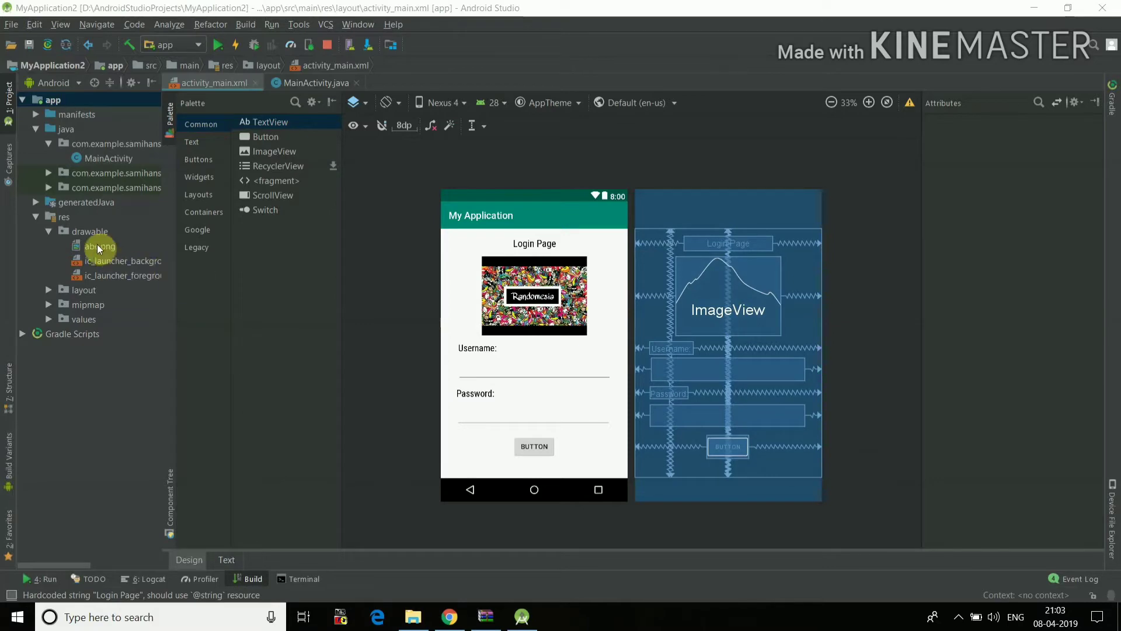
Start a new Drawable resource file named border from the res/drawable context menu.
{"action": "right_click", "coordinate": [87, 231]}
{"action": "mouse_move", "coordinate": [158, 153]}
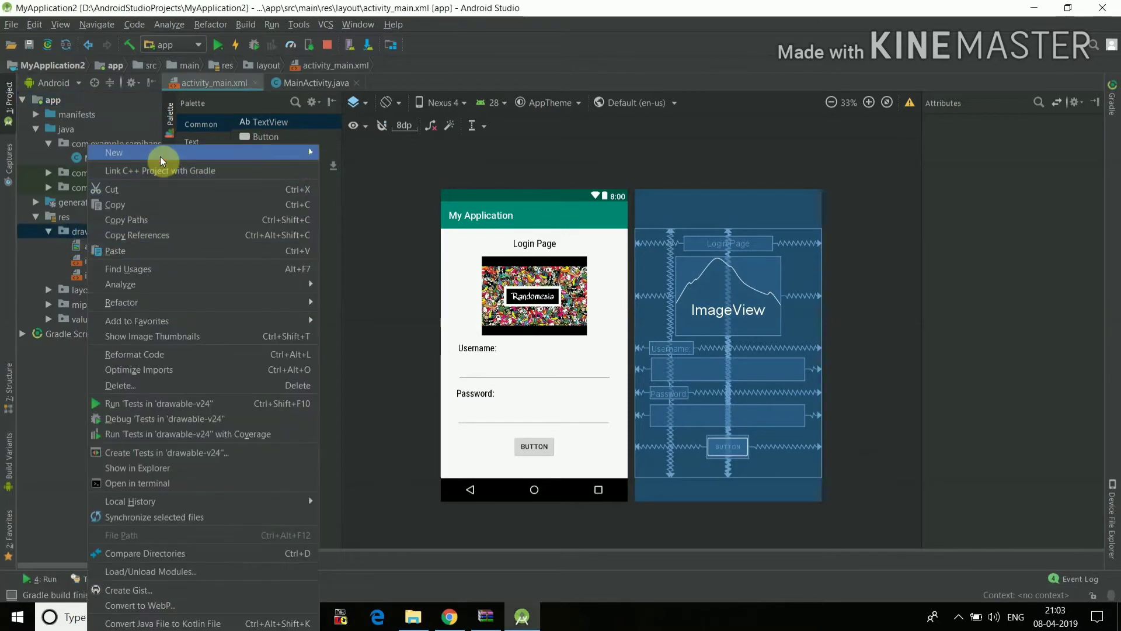
{"action": "left_click", "coordinate": [378, 166]}
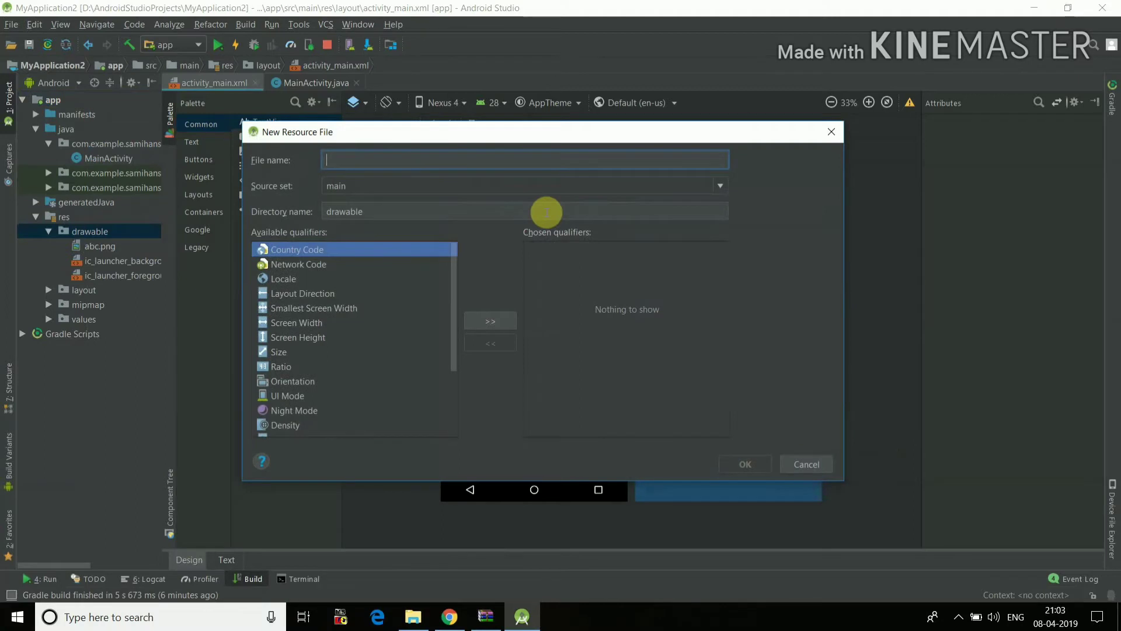
{"action": "type", "text": "bu"}
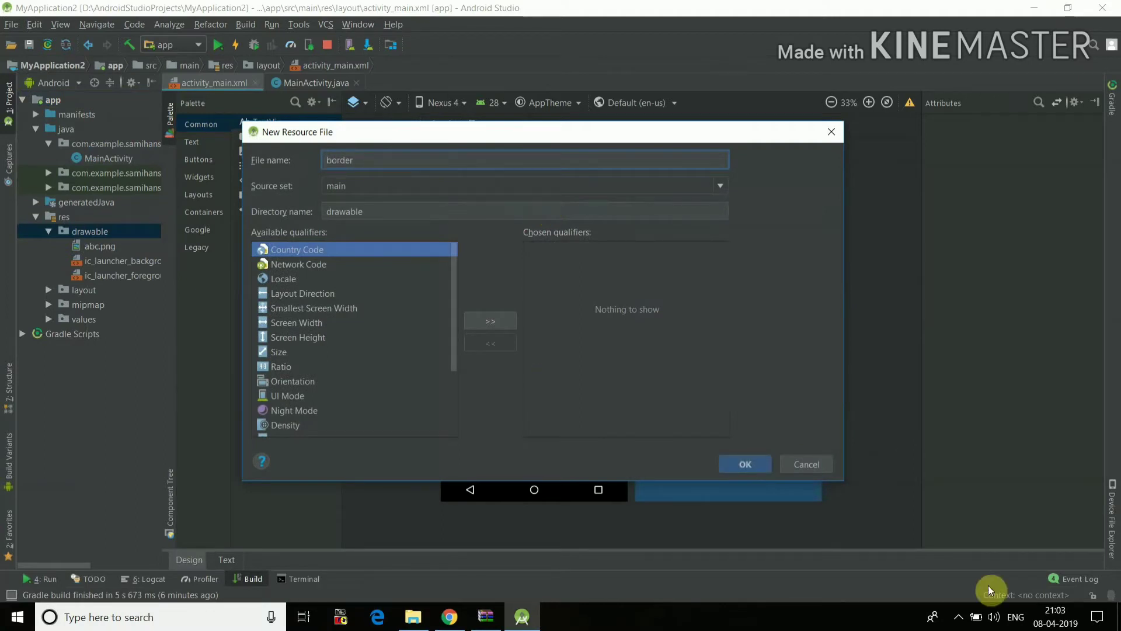
Create border.xml, change its root element to shape and add a stroke element.
{"action": "left_click", "coordinate": [735, 466]}
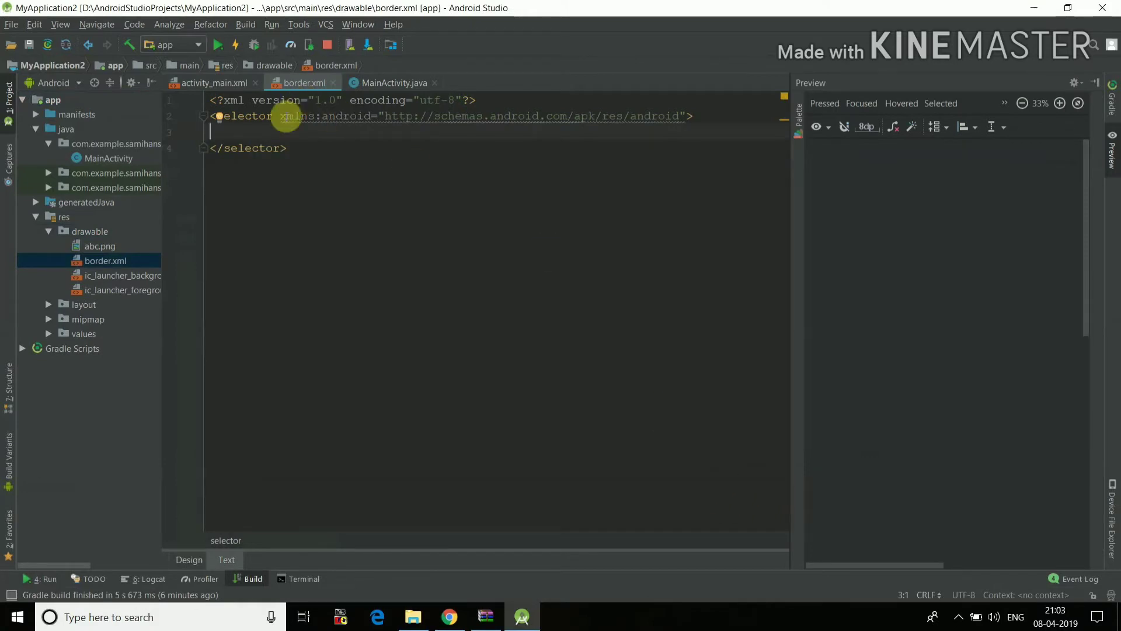
{"action": "left_click", "coordinate": [274, 117]}
{"action": "left_click_drag", "start_coordinate": [274, 115], "coordinate": [222, 116]}
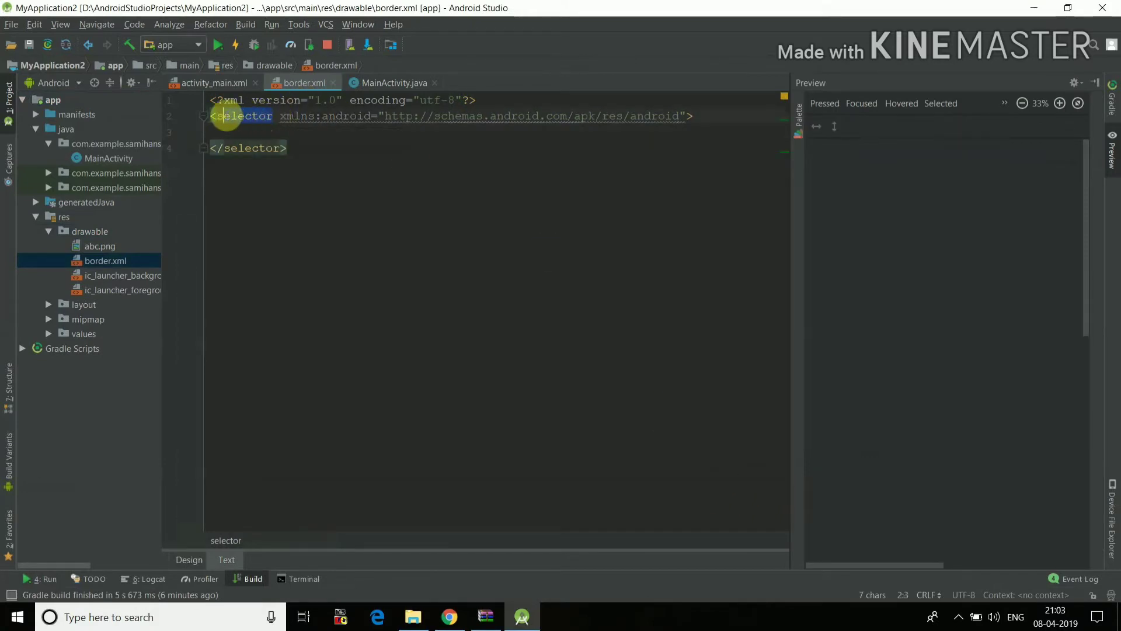
{"action": "type", "text": "hape"}
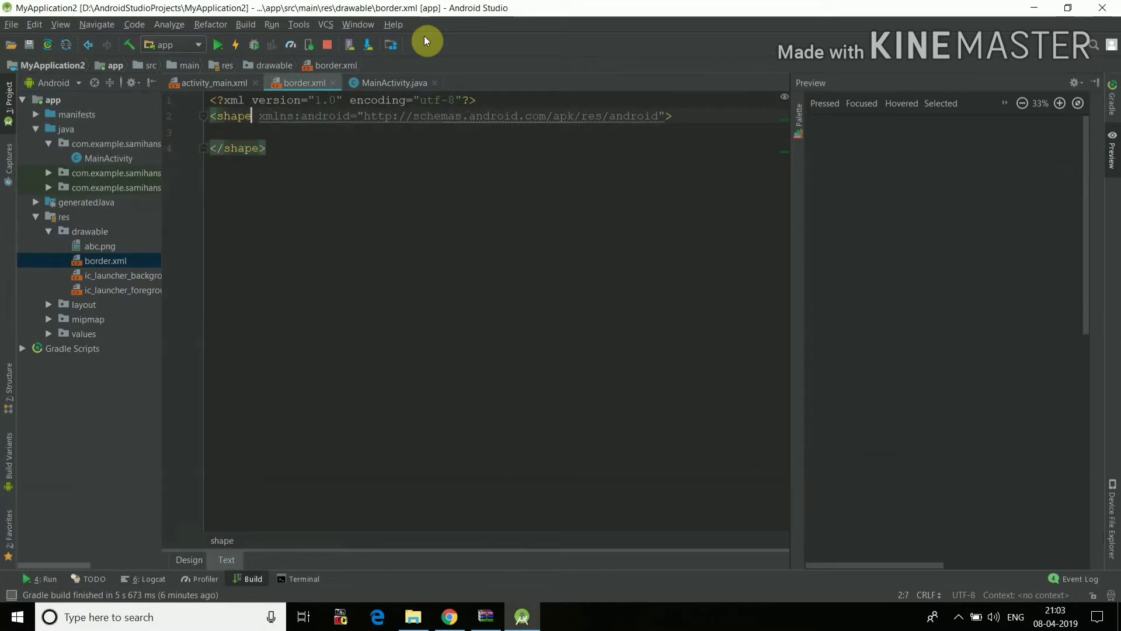
{"action": "left_click", "coordinate": [722, 116]}
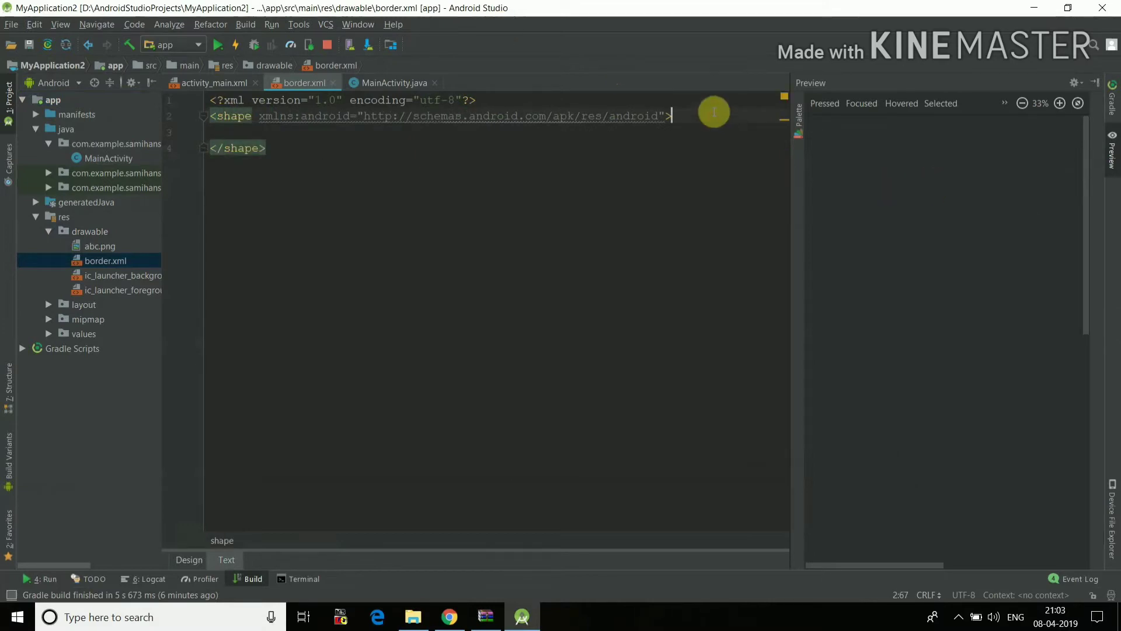
{"action": "key", "text": "Return"}
{"action": "key", "text": "Return"}
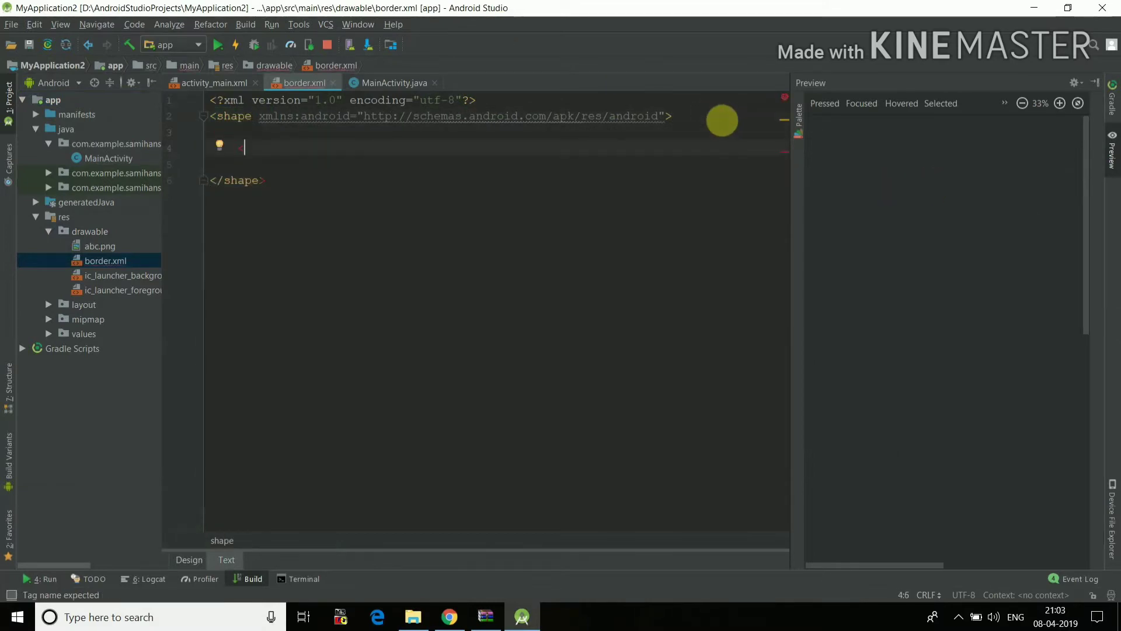
{"action": "type", "text": "<s"}
{"action": "key", "text": "Return"}
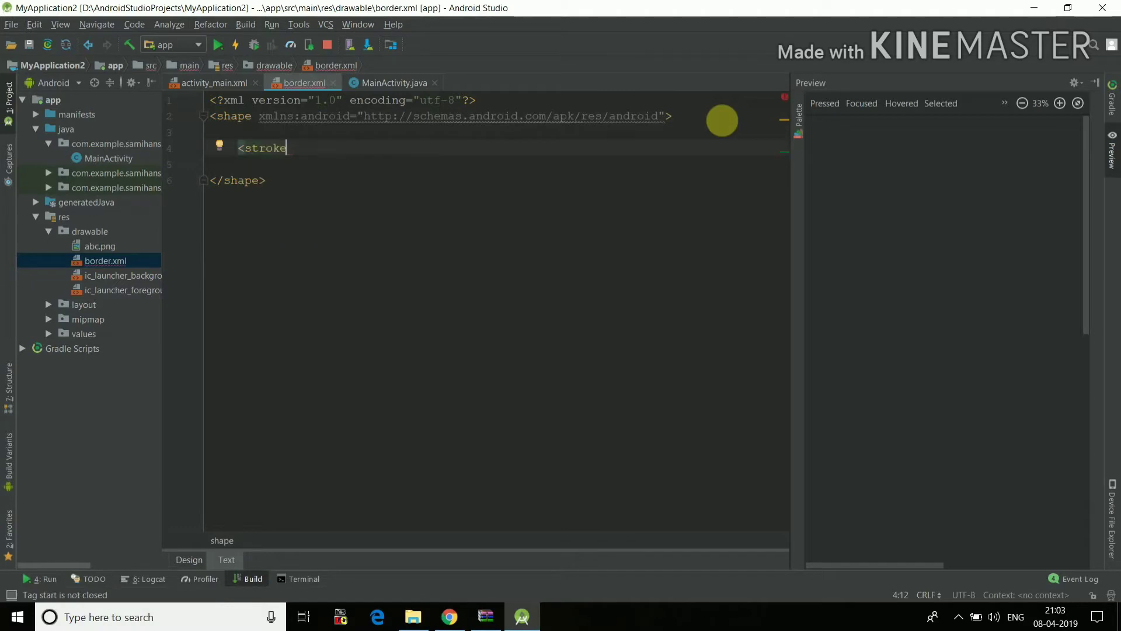
{"action": "key", "text": "Return"}
{"action": "type", "text": "/>"}
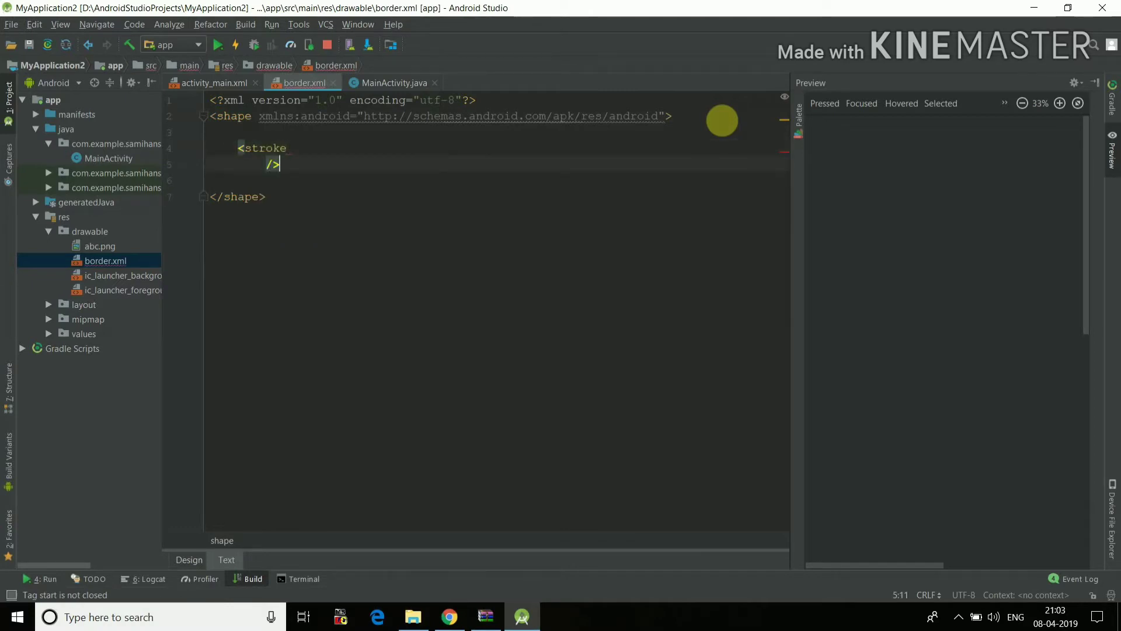
{"action": "type", "text": "/"}
{"action": "key", "text": "Up"}
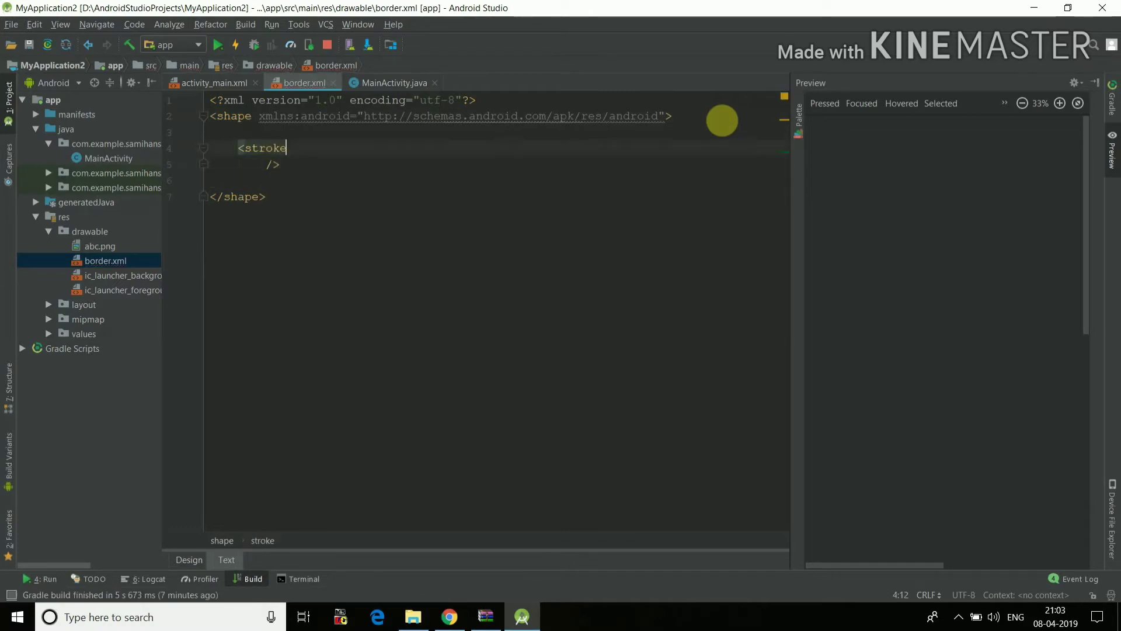
{"action": "key", "text": "Return"}
{"action": "key", "text": "Return"}
{"action": "key", "text": "BackSpace"}
{"action": "type", "text": "and"}
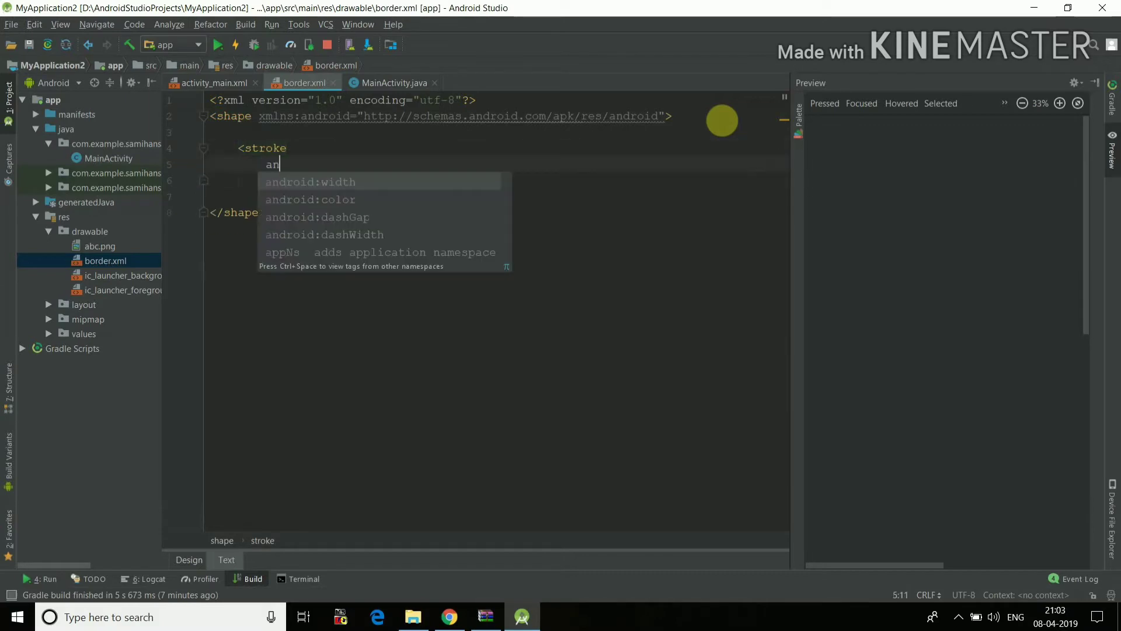
{"action": "key", "text": "Return"}
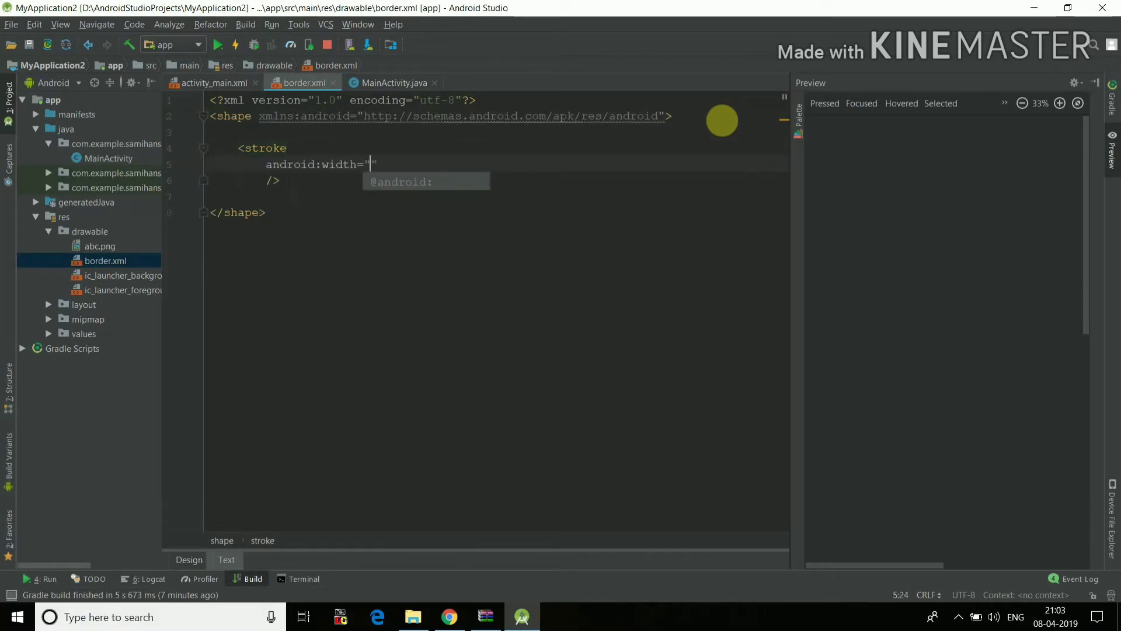
{"action": "type", "text": "4sp"}
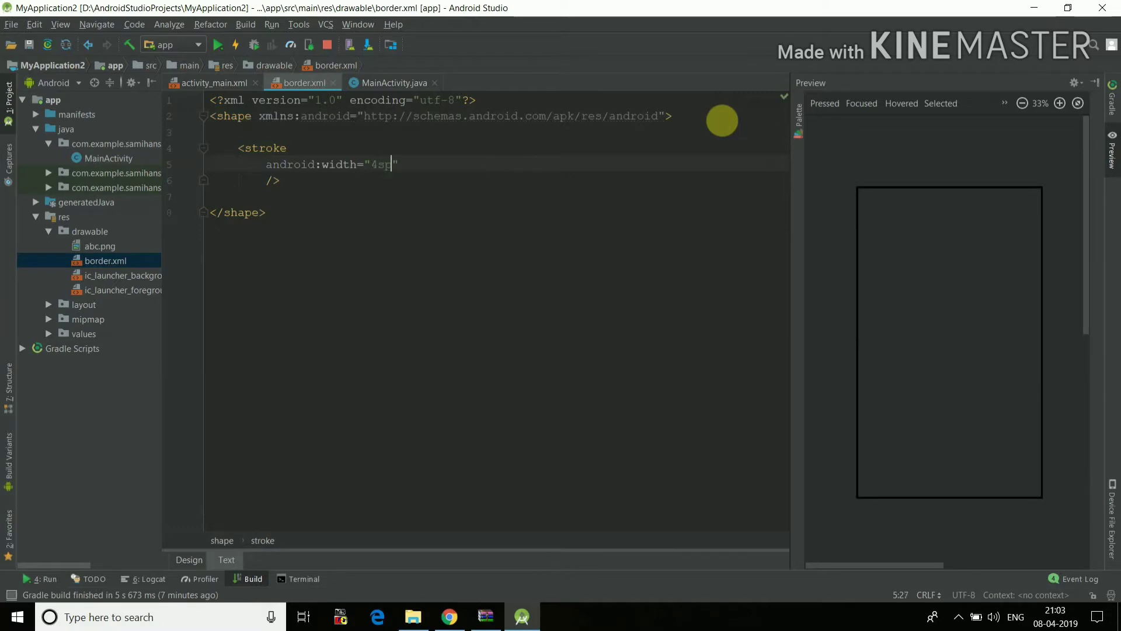
{"action": "key", "text": "Return"}
{"action": "type", "text": "andr"}
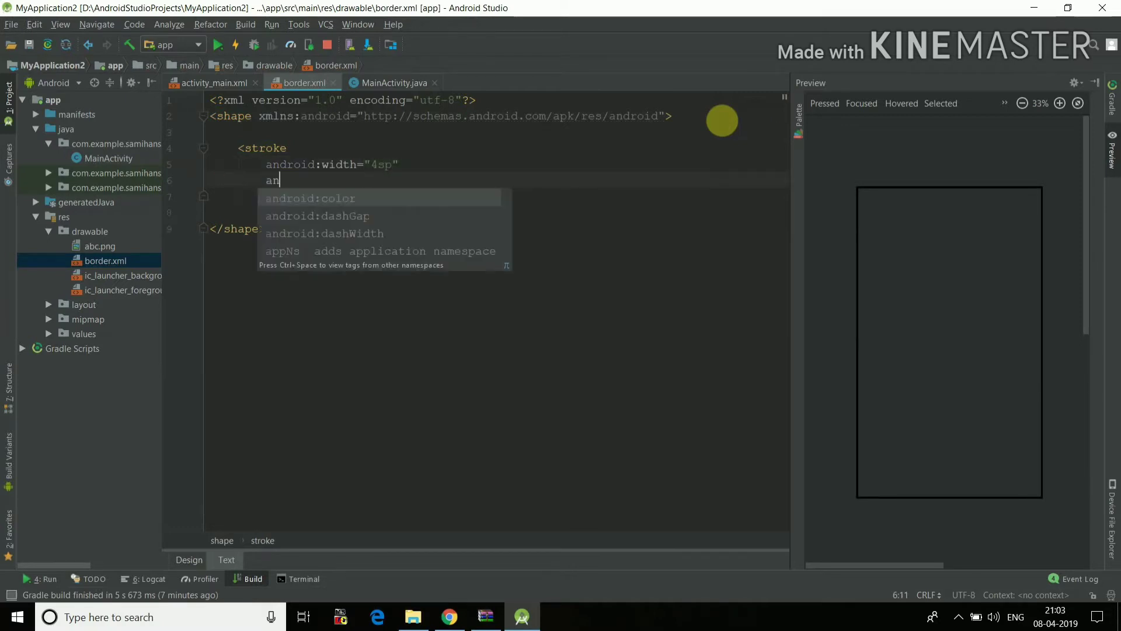
{"action": "key", "text": "Return"}
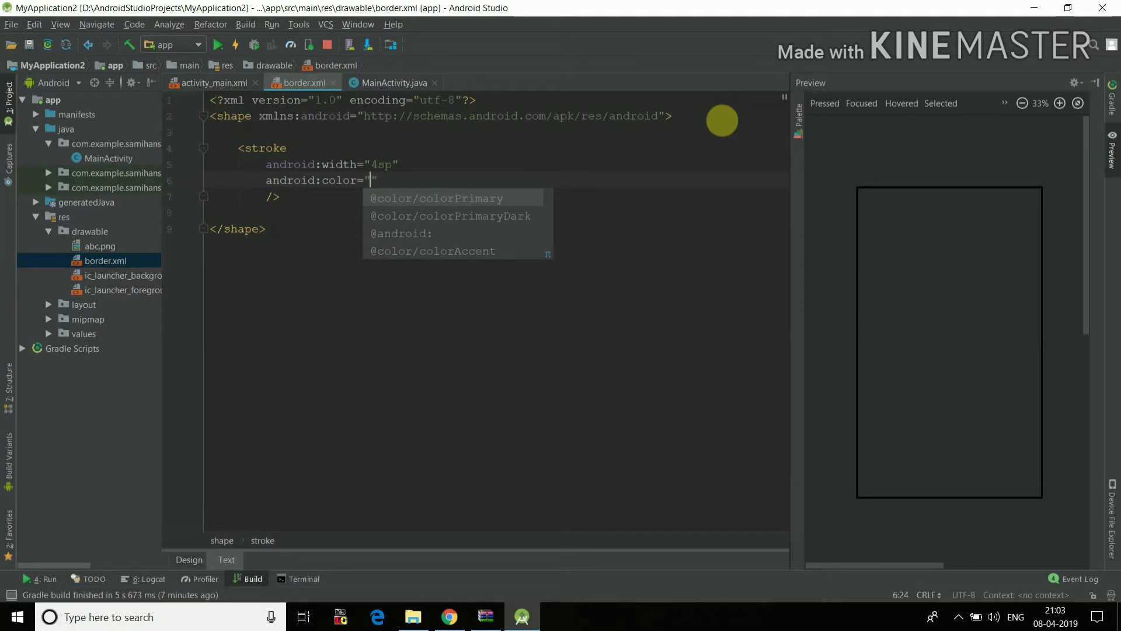
{"action": "key", "text": "Return"}
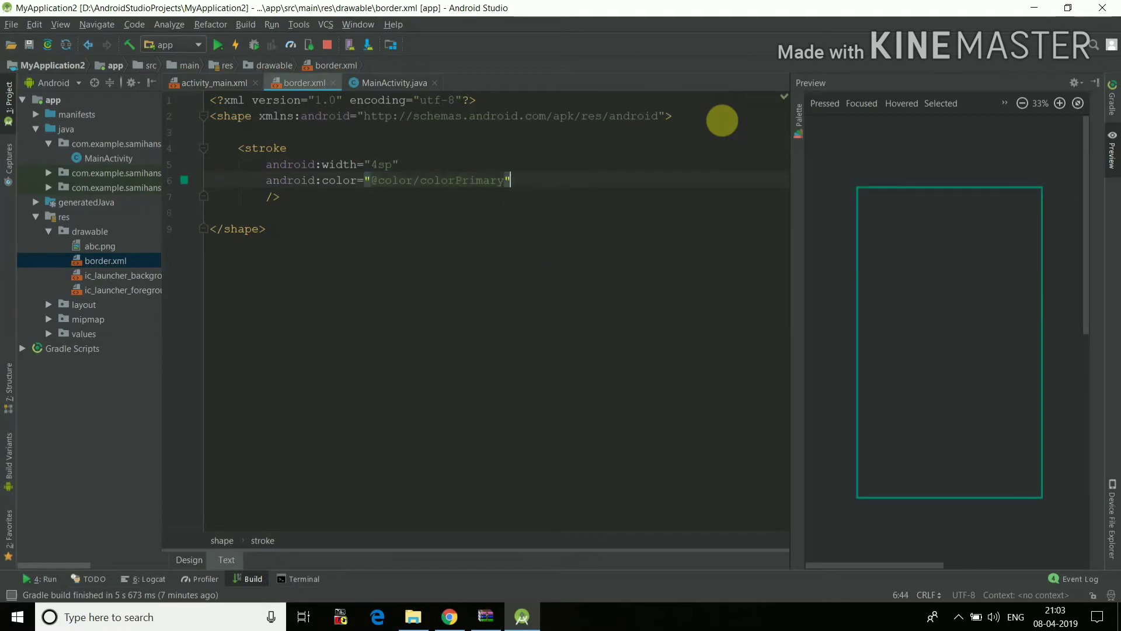
{"action": "key", "text": "Return"}
{"action": "key", "text": "Return"}
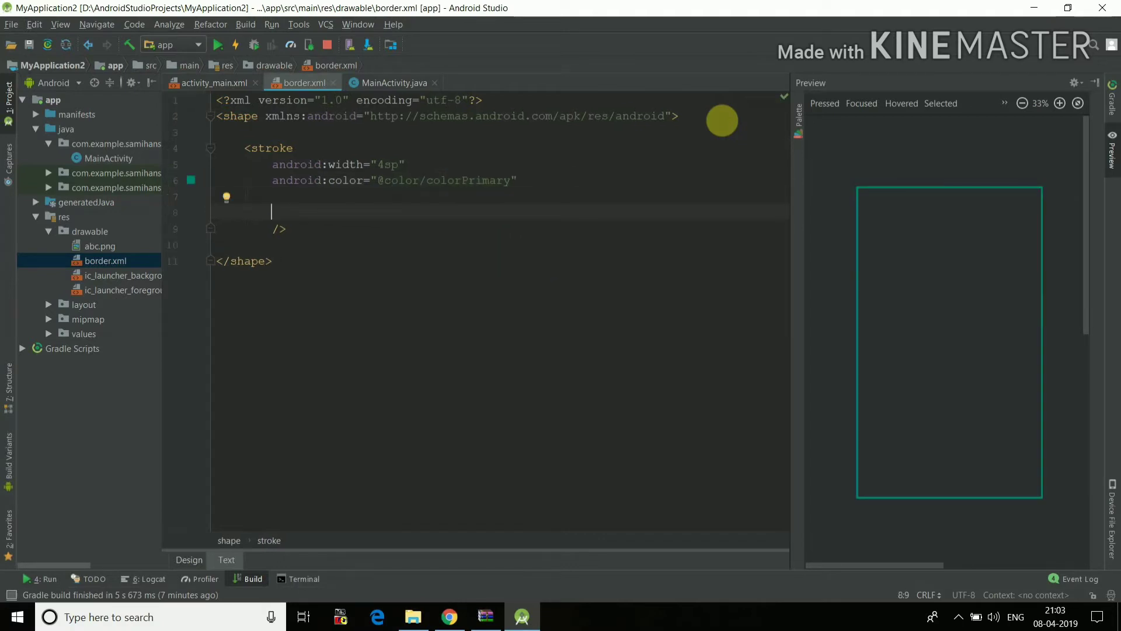
{"action": "key", "text": "BackSpace"}
{"action": "key", "text": "BackSpace"}
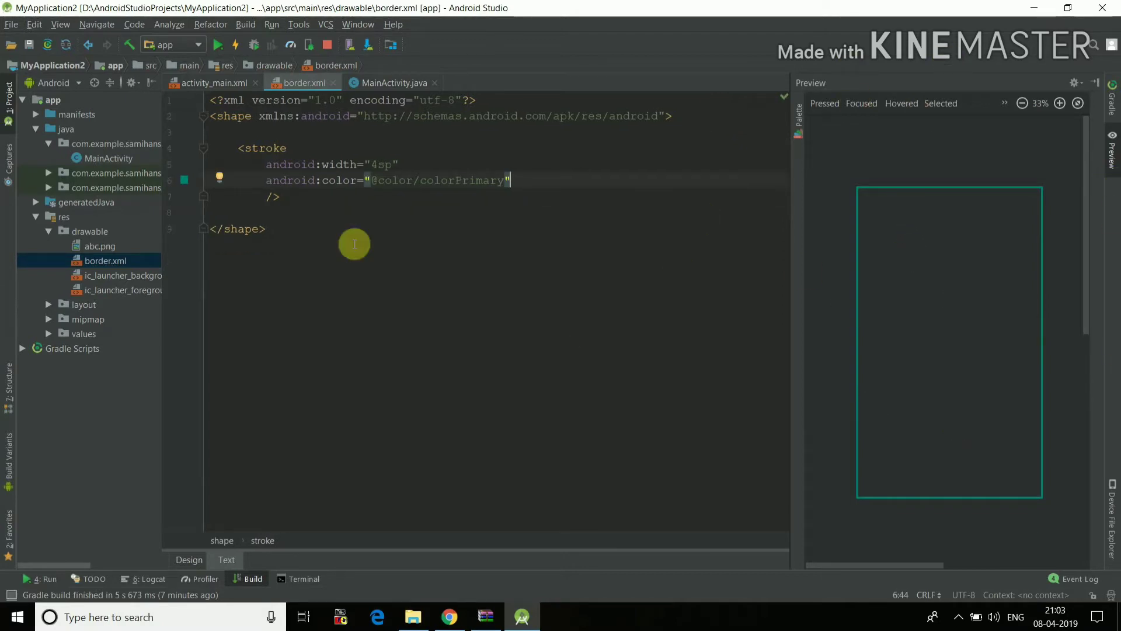
{"action": "left_click", "coordinate": [221, 87]}
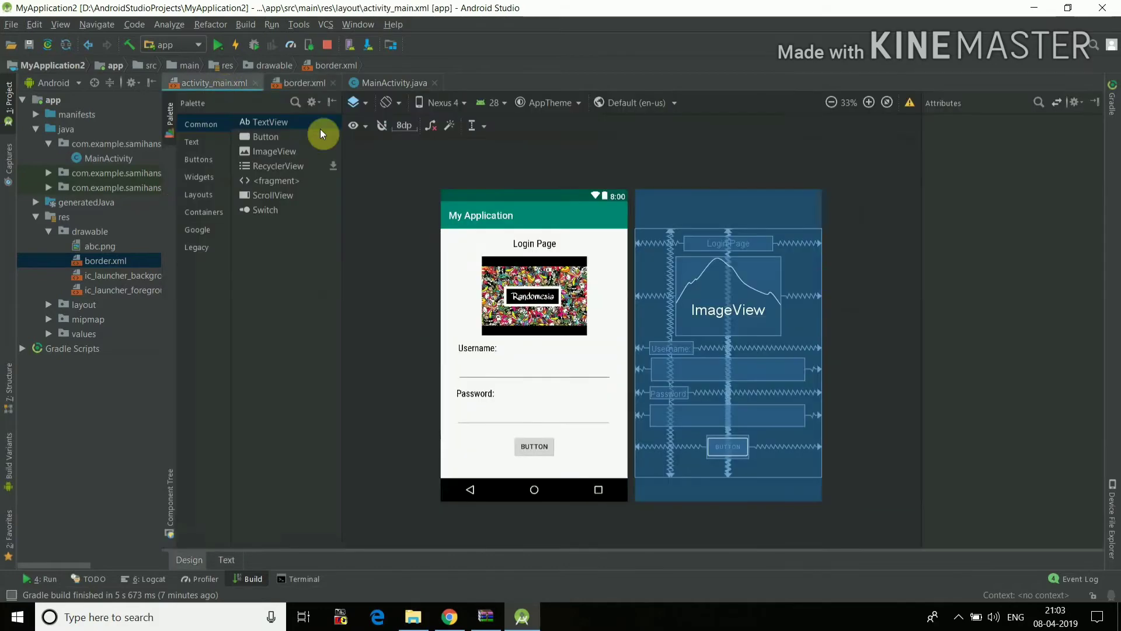
{"action": "left_click", "coordinate": [227, 560]}
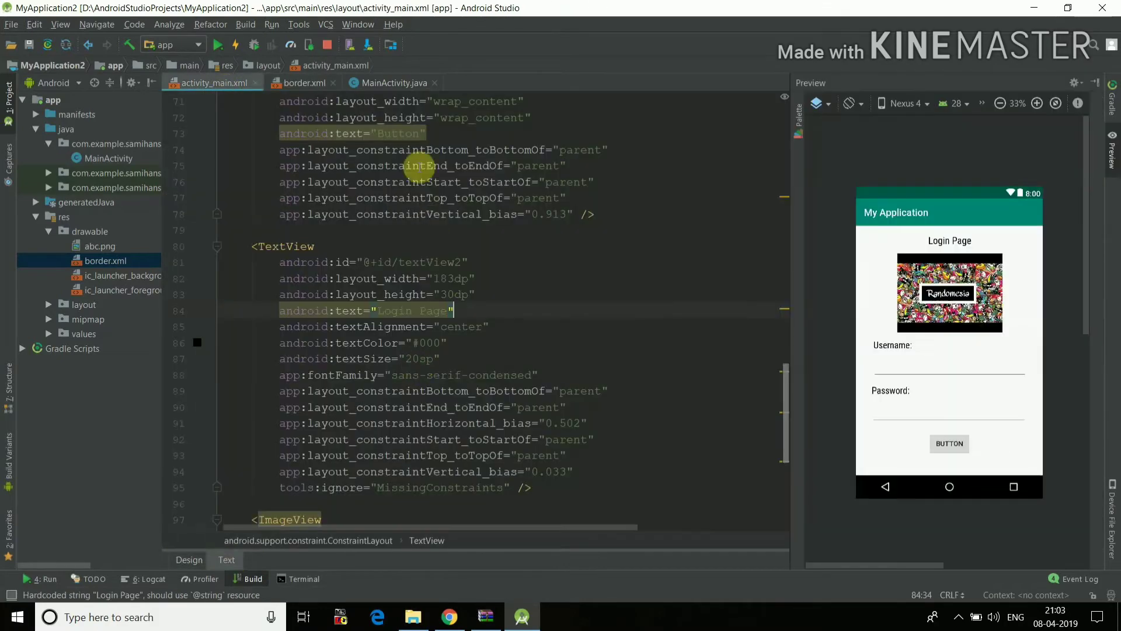
{"action": "left_click", "coordinate": [490, 310]}
{"action": "key", "text": "Return"}
{"action": "type", "text": "androi"}
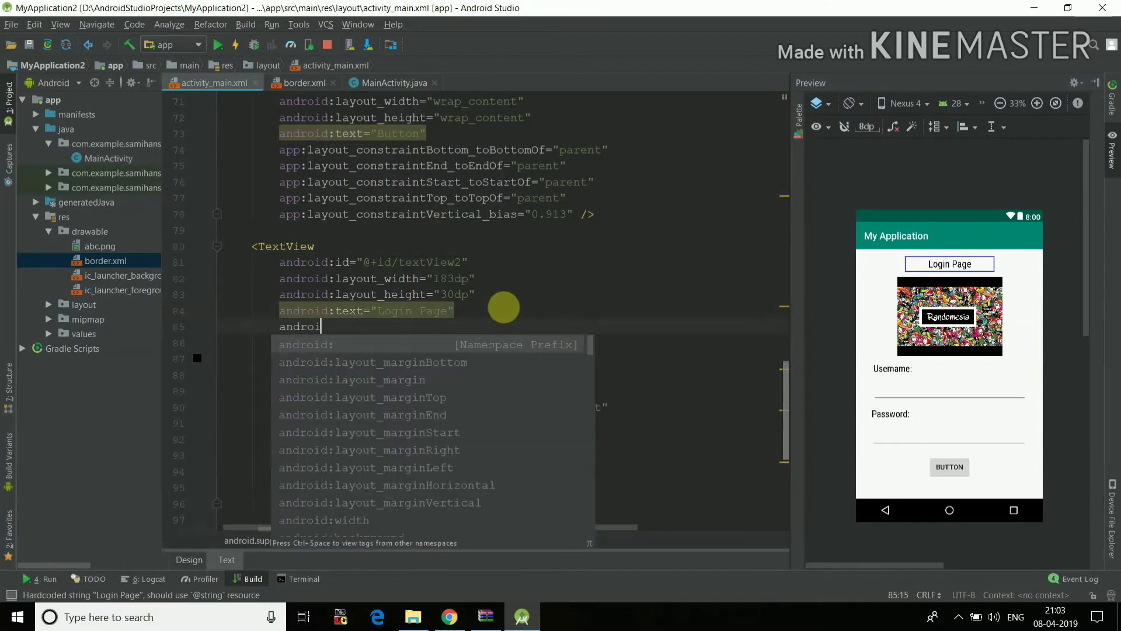
{"action": "type", "text": "d:"}
{"action": "type", "text": "bo"}
{"action": "type", "text": "rd"}
{"action": "key", "text": "BackSpace"}
{"action": "key", "text": "BackSpace"}
{"action": "key", "text": "BackSpace"}
{"action": "type", "text": "ba"}
{"action": "key", "text": "Return"}
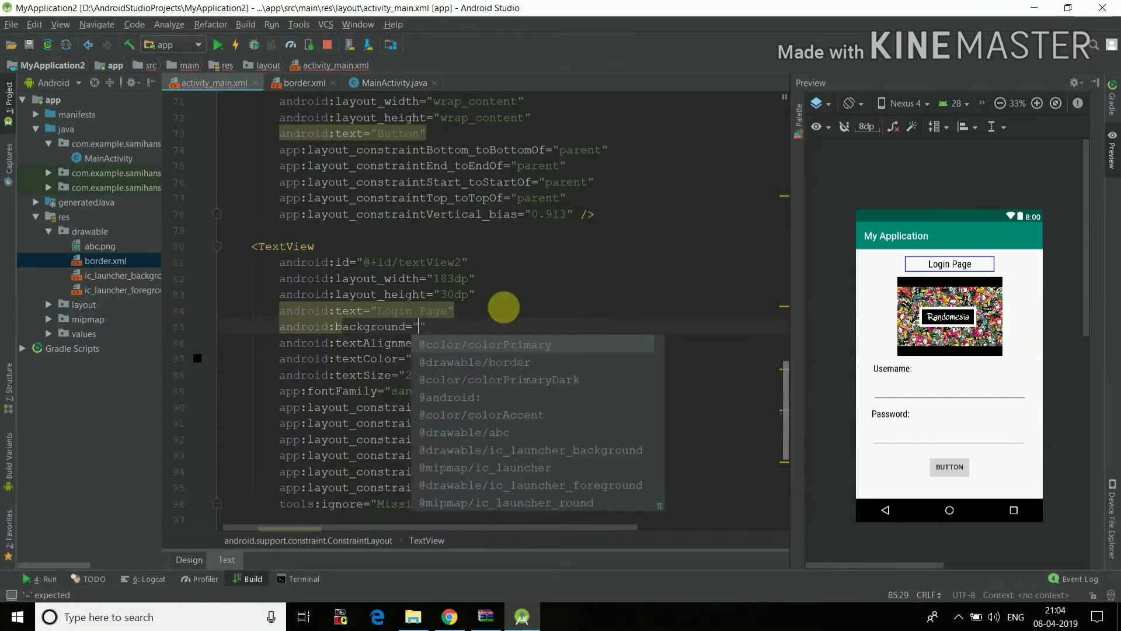
{"action": "key", "text": "Down"}
{"action": "key", "text": "Return"}
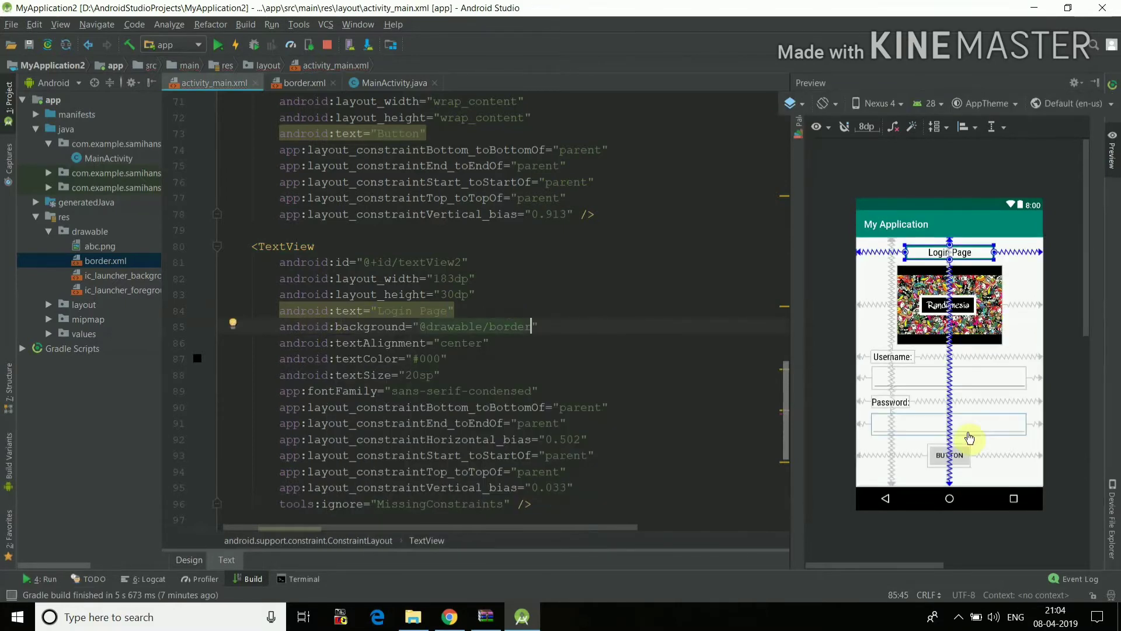
{"action": "scroll", "coordinate": [965, 300], "scroll_direction": "up", "scroll_amount": 5}
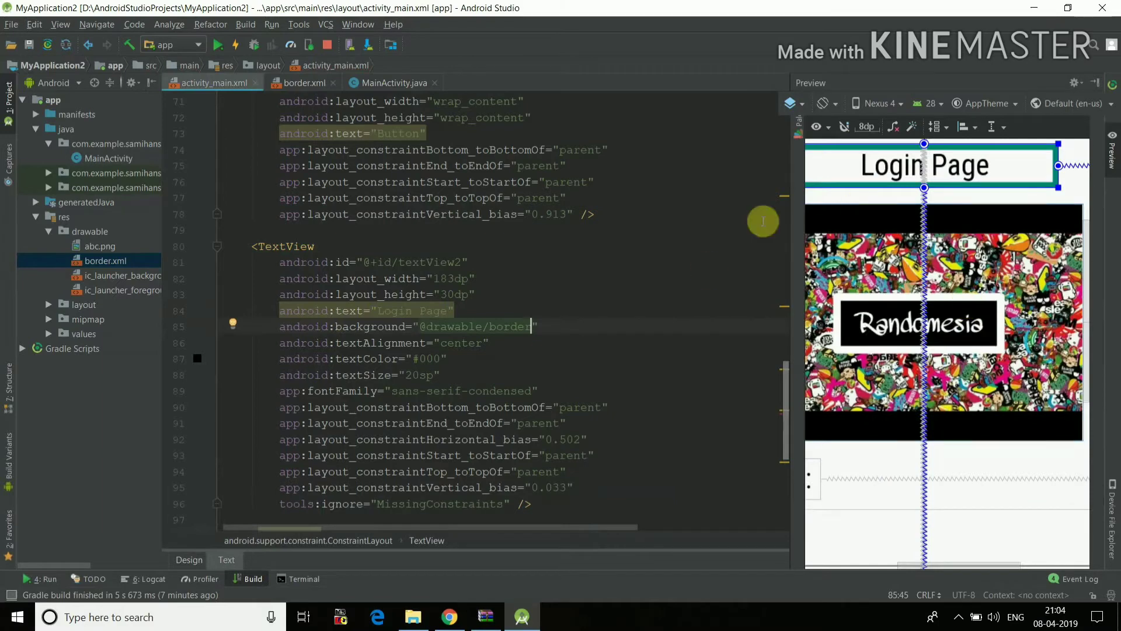
{"action": "scroll", "coordinate": [874, 315], "scroll_direction": "down", "scroll_amount": 5}
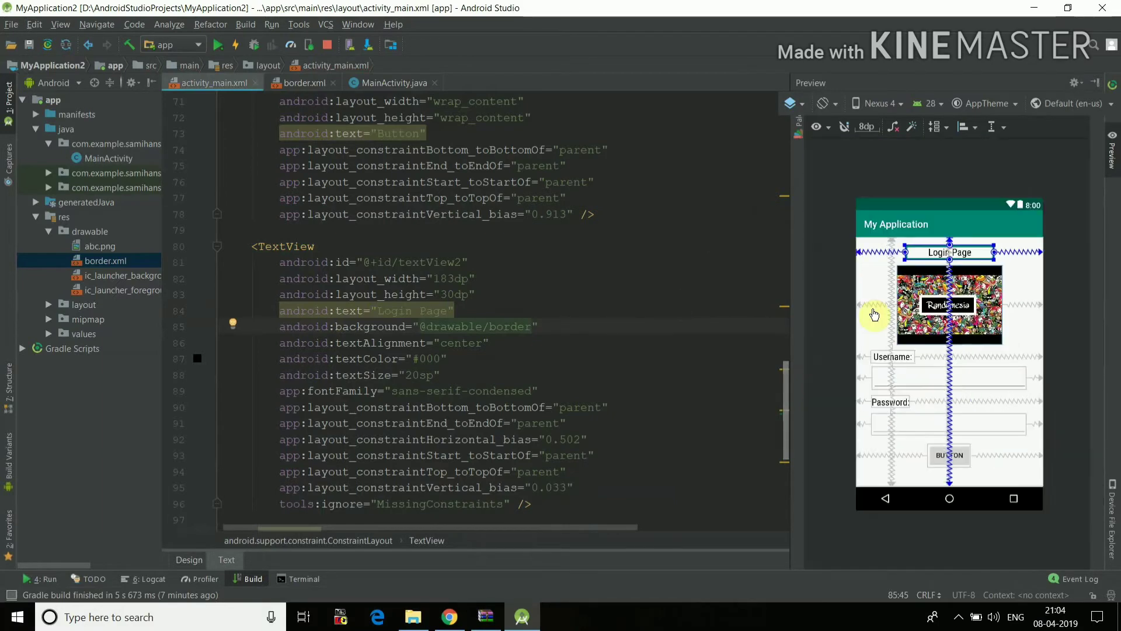
{"action": "left_click", "coordinate": [826, 311]}
{"action": "left_click", "coordinate": [959, 255]}
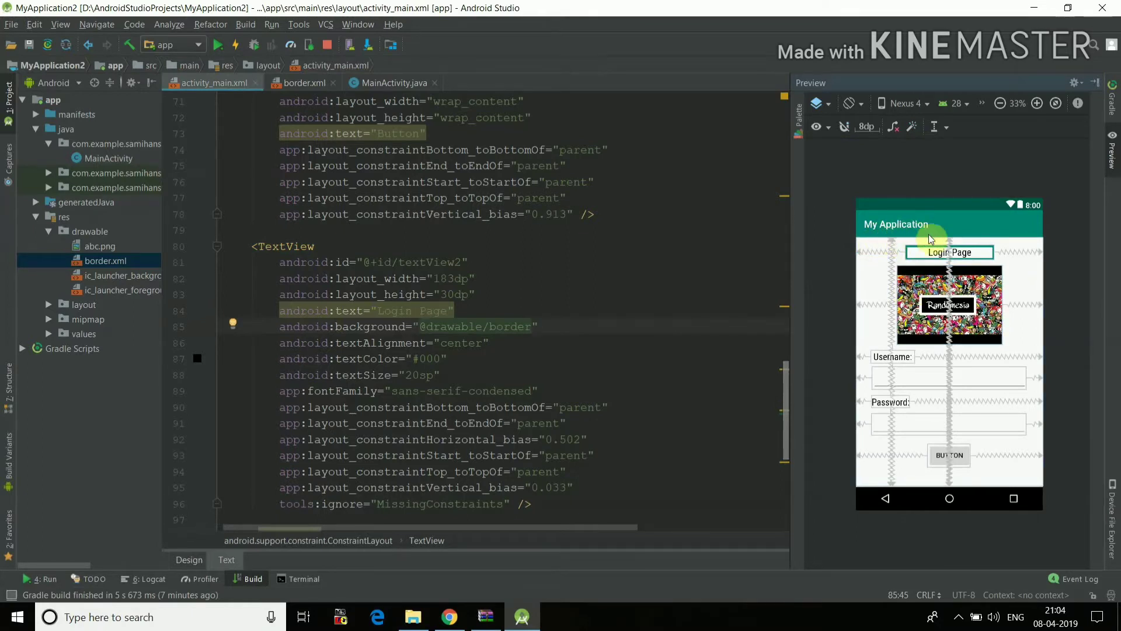
Add a corners element to border.xml with a 10sp topLeftRadius.
{"action": "double_click", "coordinate": [92, 261]}
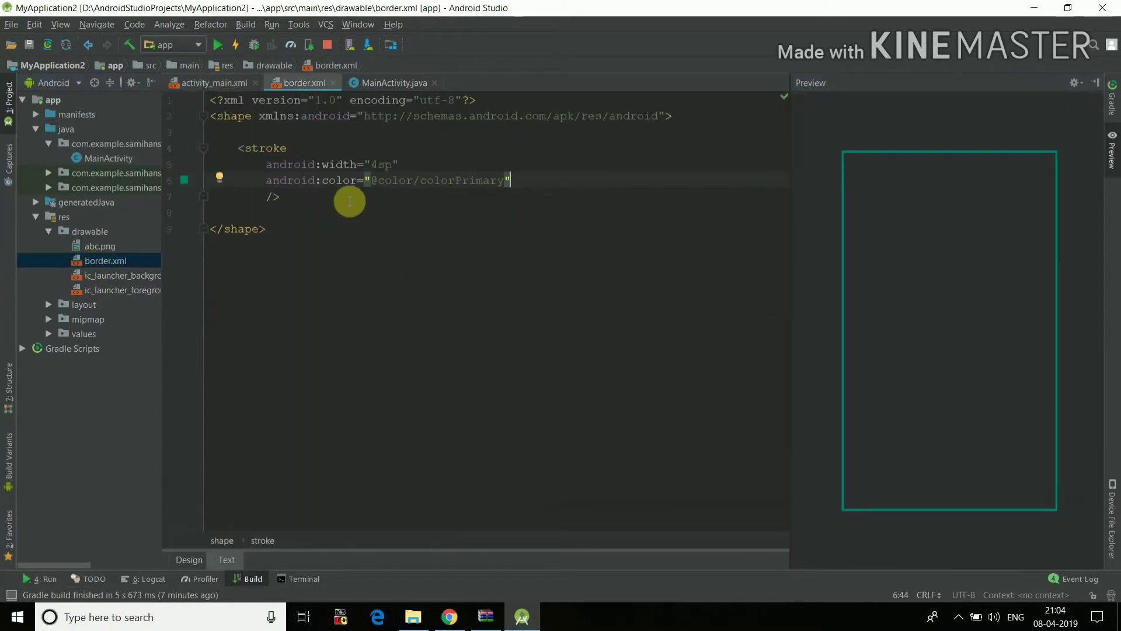
{"action": "left_click", "coordinate": [346, 197]}
{"action": "key", "text": "Return"}
{"action": "key", "text": "Return"}
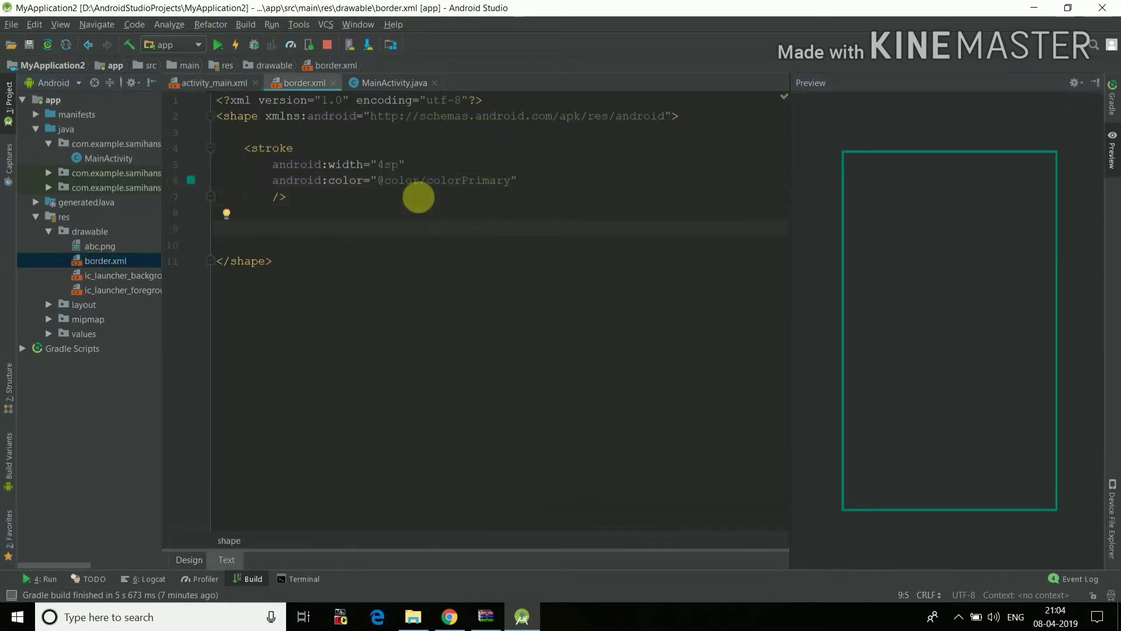
{"action": "type", "text": "<"}
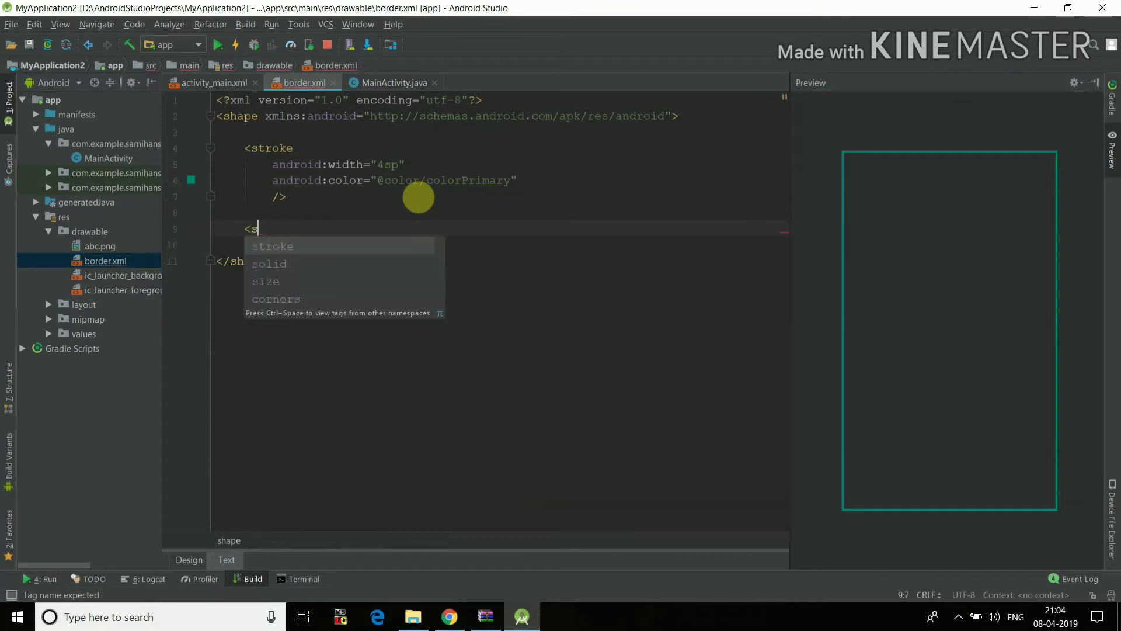
{"action": "type", "text": "co"}
{"action": "key", "text": "Return"}
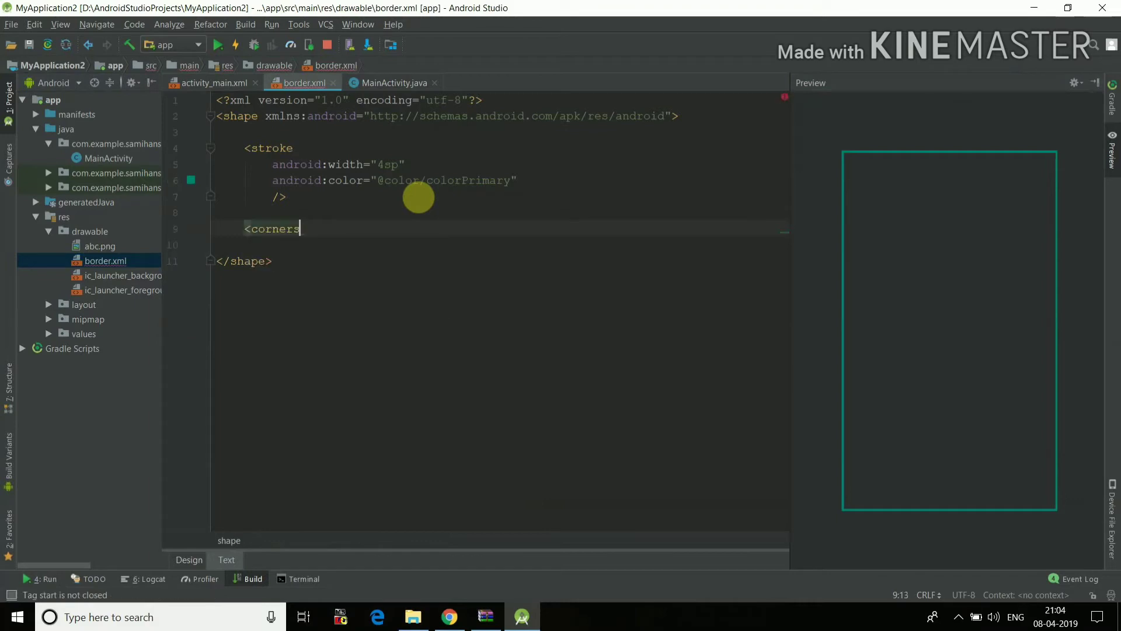
{"action": "key", "text": "Return"}
{"action": "type", "text": "/>"}
{"action": "key", "text": "Up"}
{"action": "key", "text": "Return"}
{"action": "type", "text": "an"}
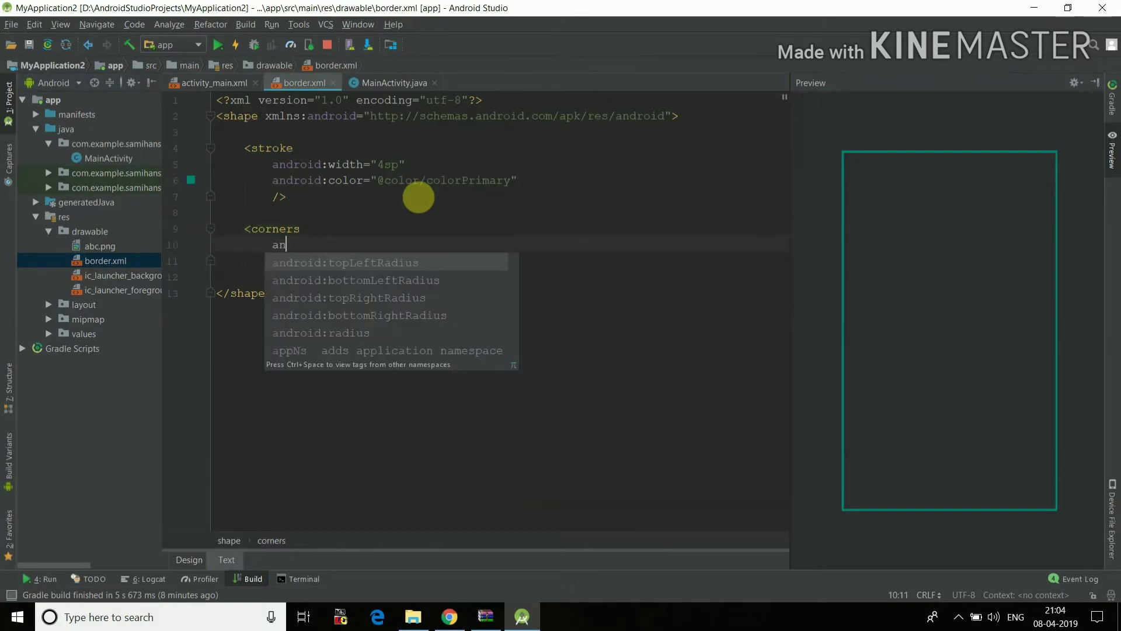
{"action": "key", "text": "Return"}
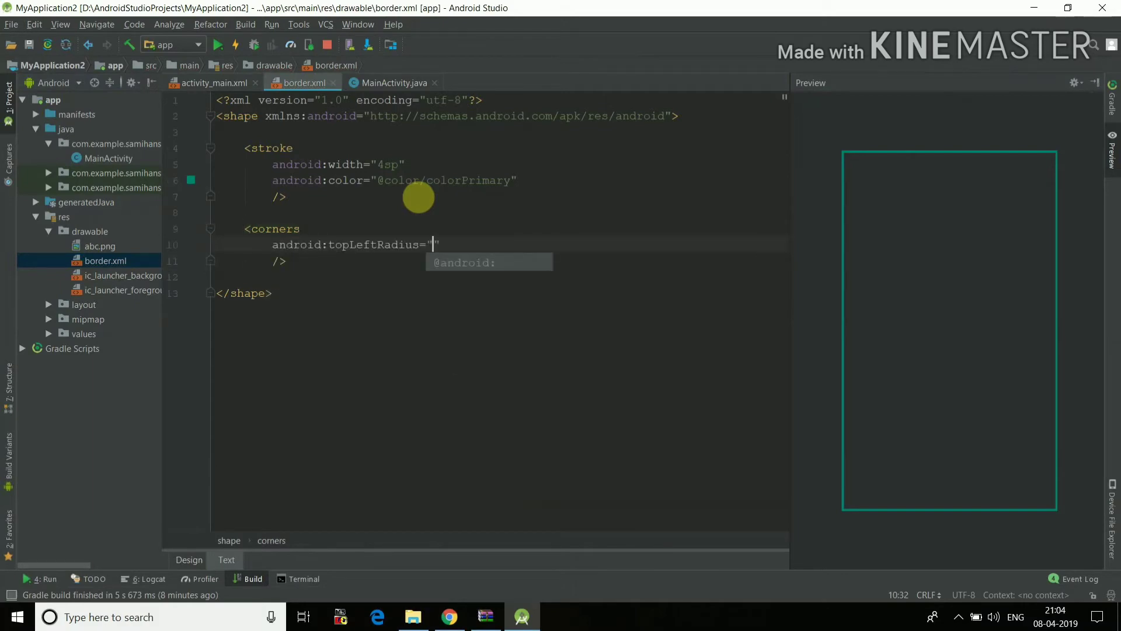
{"action": "key", "text": "super"}
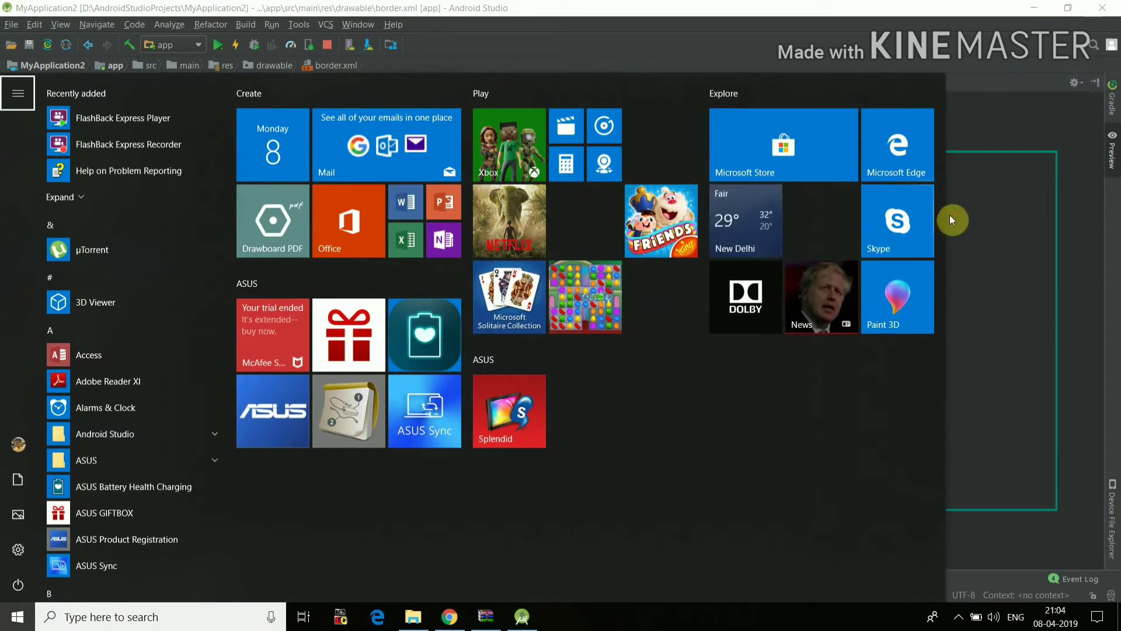
{"action": "left_click", "coordinate": [960, 194]}
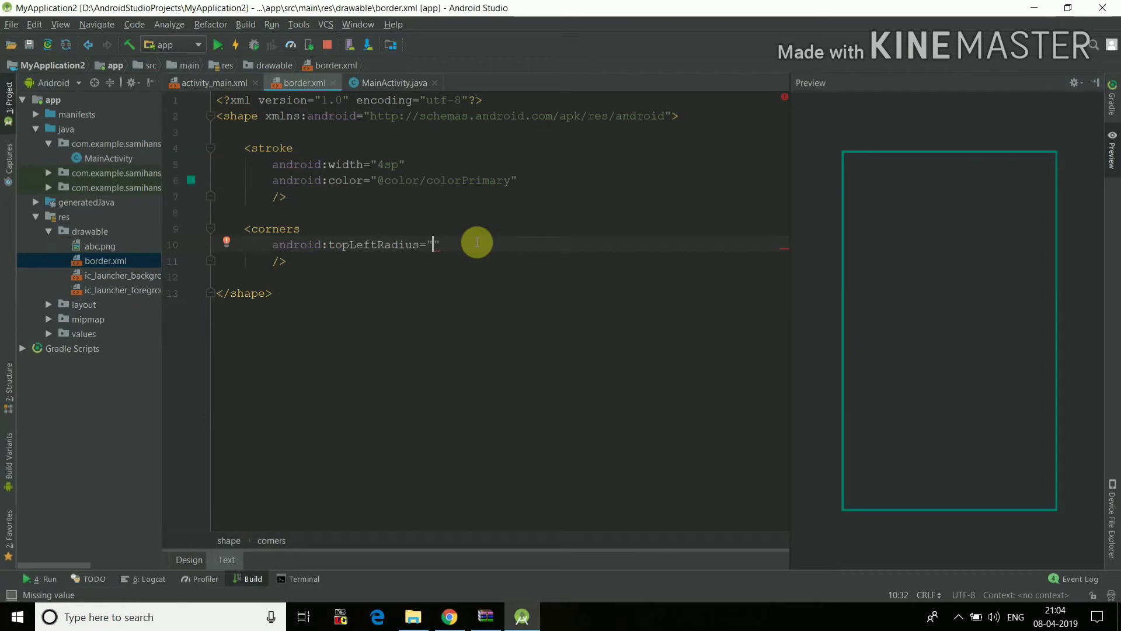
{"action": "type", "text": "10sp"}
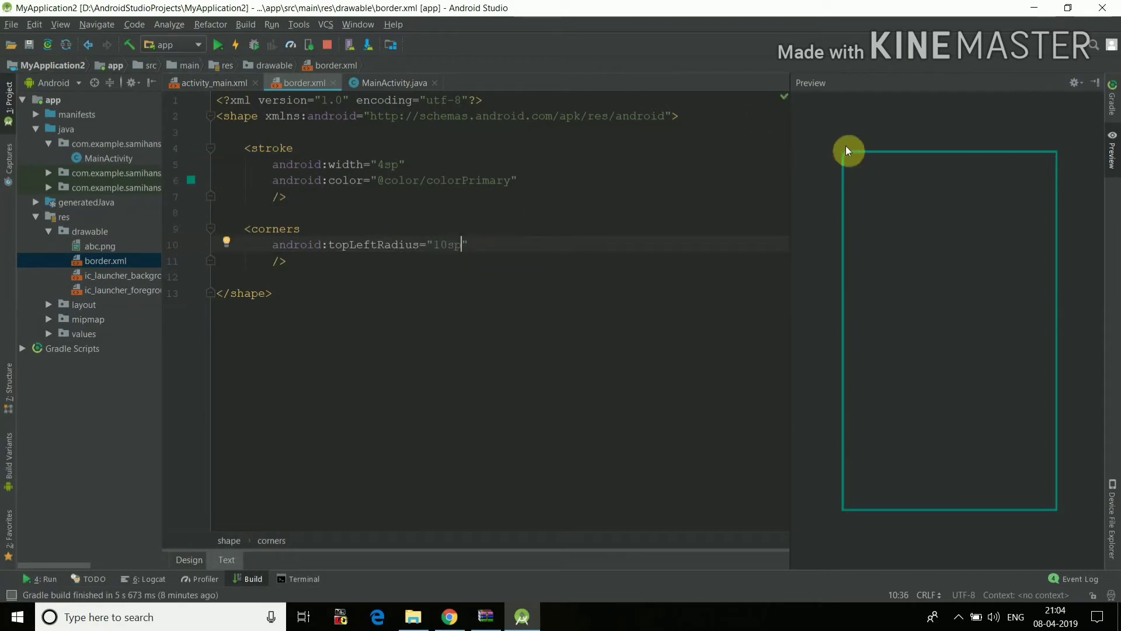
Add 10sp bottomLeftRadius, topRightRadius and bottomRightRadius to the corners element.
{"action": "left_click", "coordinate": [492, 245]}
{"action": "key", "text": "Return"}
{"action": "type", "text": "and"}
{"action": "key", "text": "Return"}
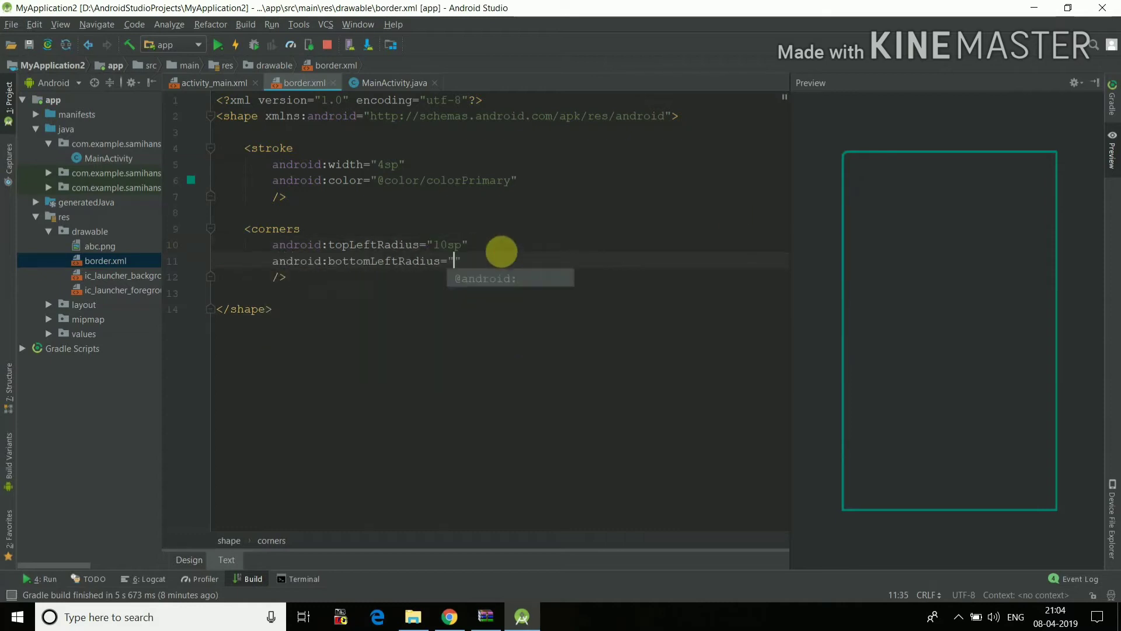
{"action": "type", "text": "10sp"}
{"action": "key", "text": "End"}
{"action": "key", "text": "Return"}
{"action": "type", "text": "andr"}
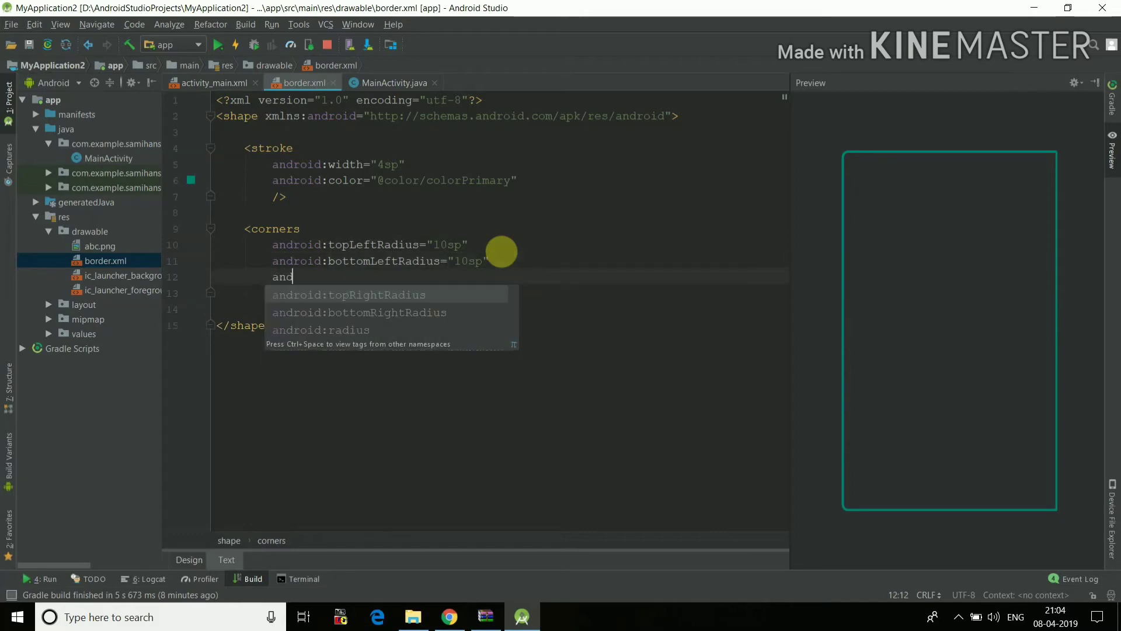
{"action": "key", "text": "Return"}
{"action": "type", "text": "10sp"}
{"action": "key", "text": "End"}
{"action": "key", "text": "Return"}
{"action": "type", "text": "an"}
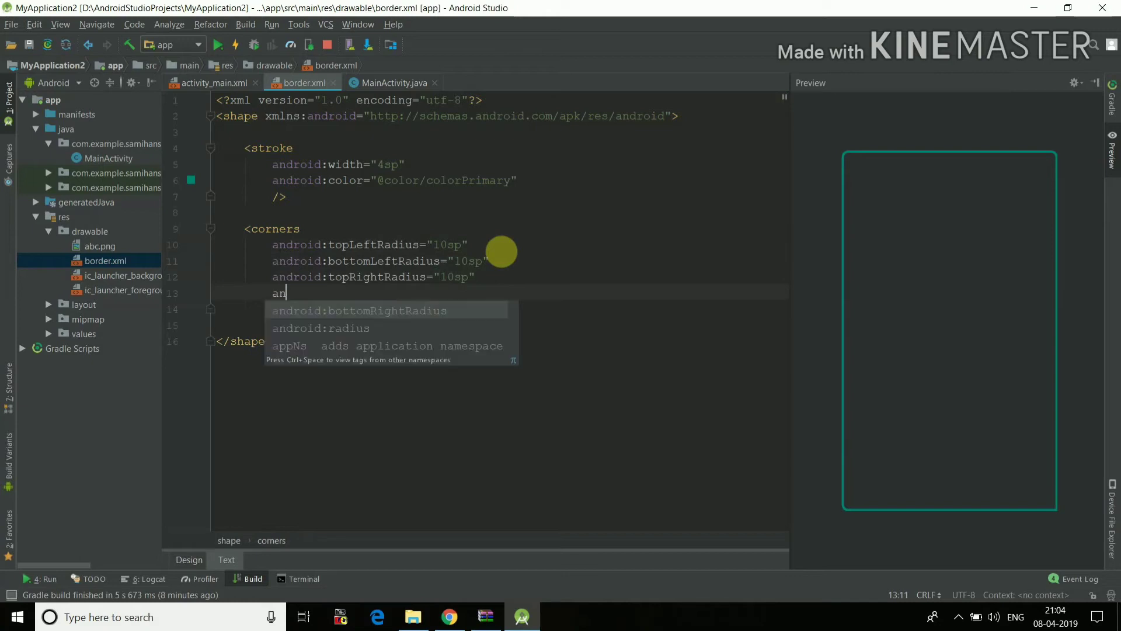
{"action": "key", "text": "Return"}
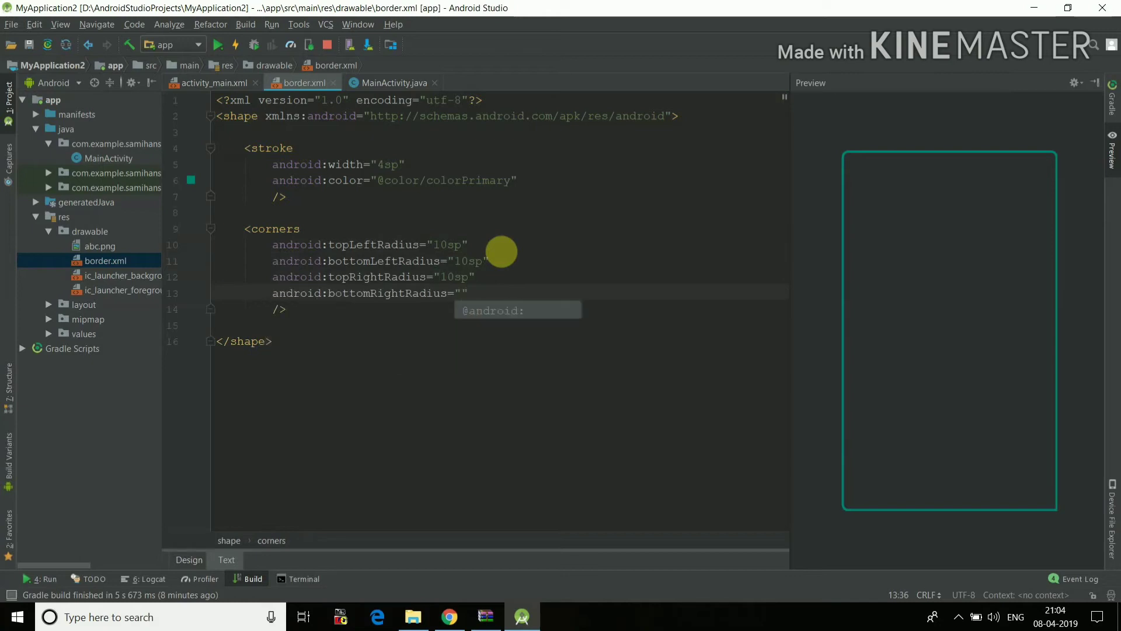
{"action": "type", "text": "10sp"}
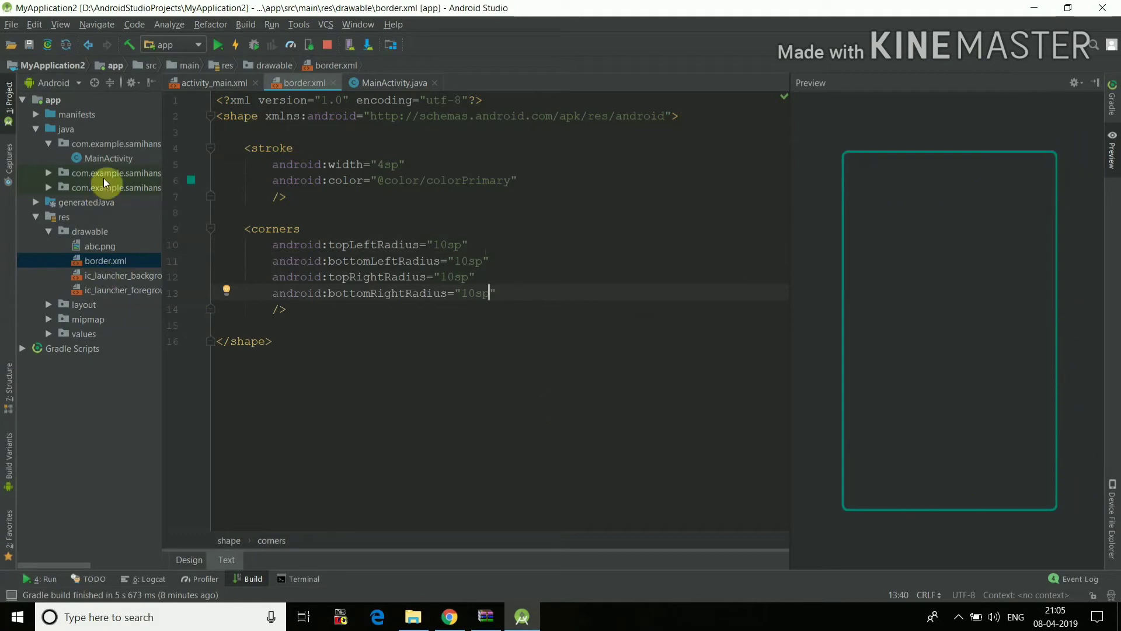
{"action": "left_click", "coordinate": [203, 83]}
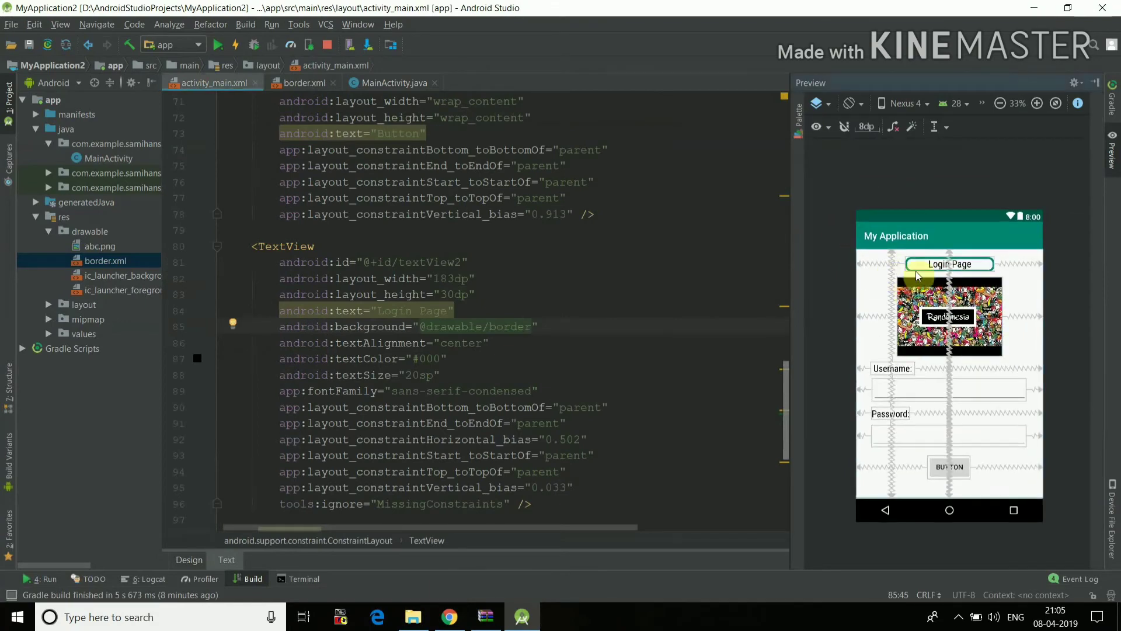
{"action": "scroll", "coordinate": [886, 265], "scroll_direction": "up", "scroll_amount": 2}
{"action": "scroll", "coordinate": [883, 254], "scroll_direction": "up", "scroll_amount": 1}
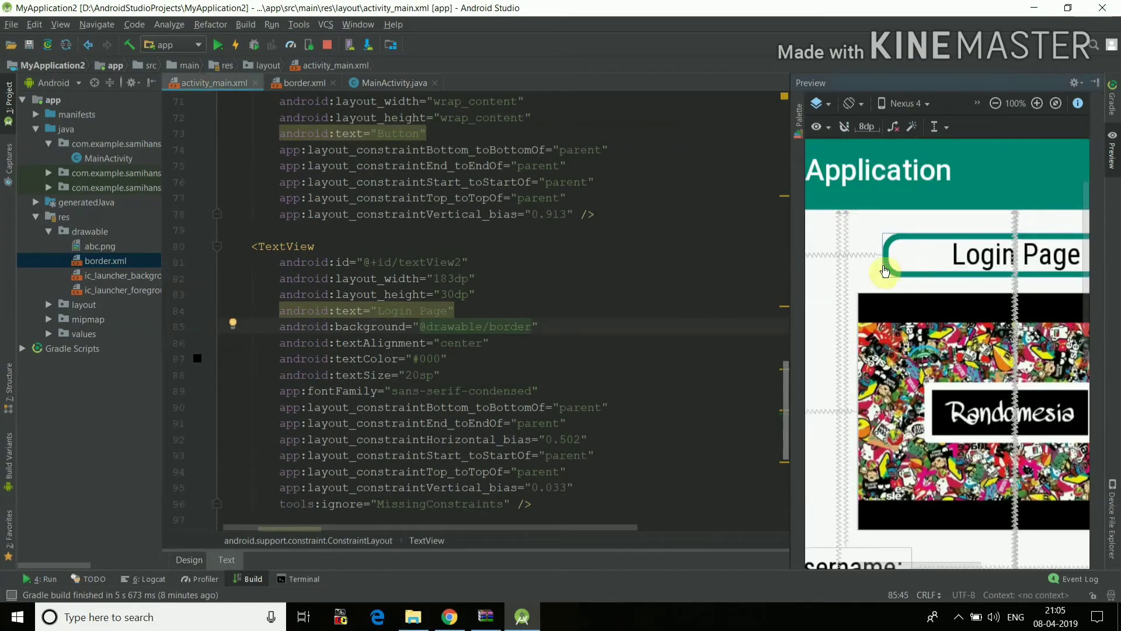
{"action": "scroll", "coordinate": [882, 241], "scroll_direction": "down", "scroll_amount": 3}
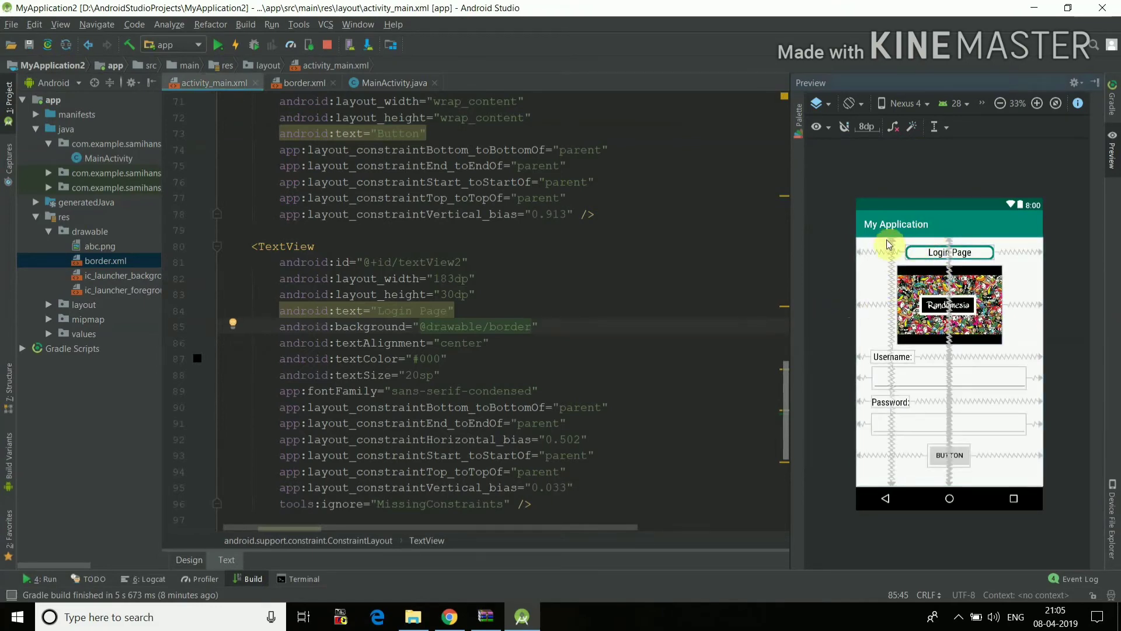
Add a solid element with an android:color attribute after corners in border.xml.
{"action": "left_click", "coordinate": [290, 86]}
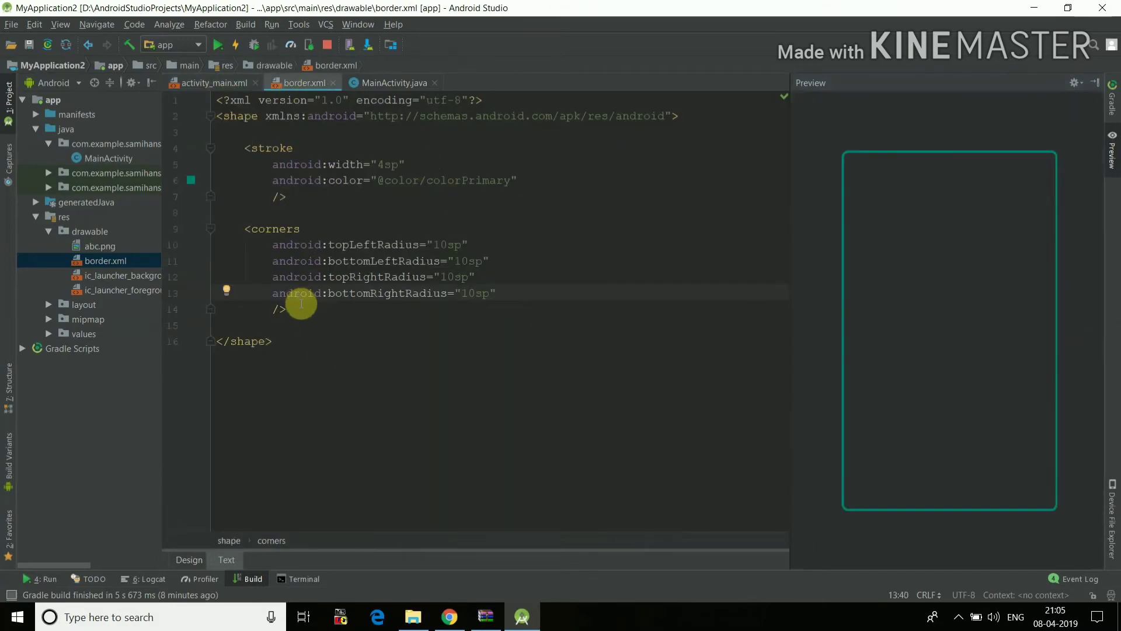
{"action": "left_click", "coordinate": [300, 309]}
{"action": "key", "text": "Return"}
{"action": "key", "text": "Return"}
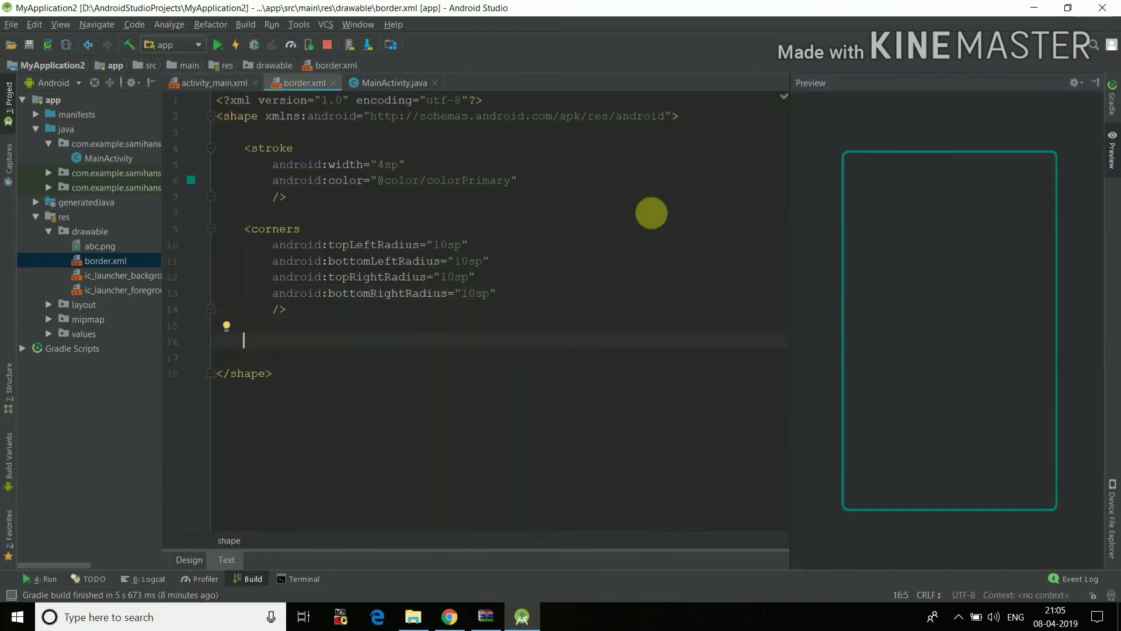
{"action": "type", "text": "<s"}
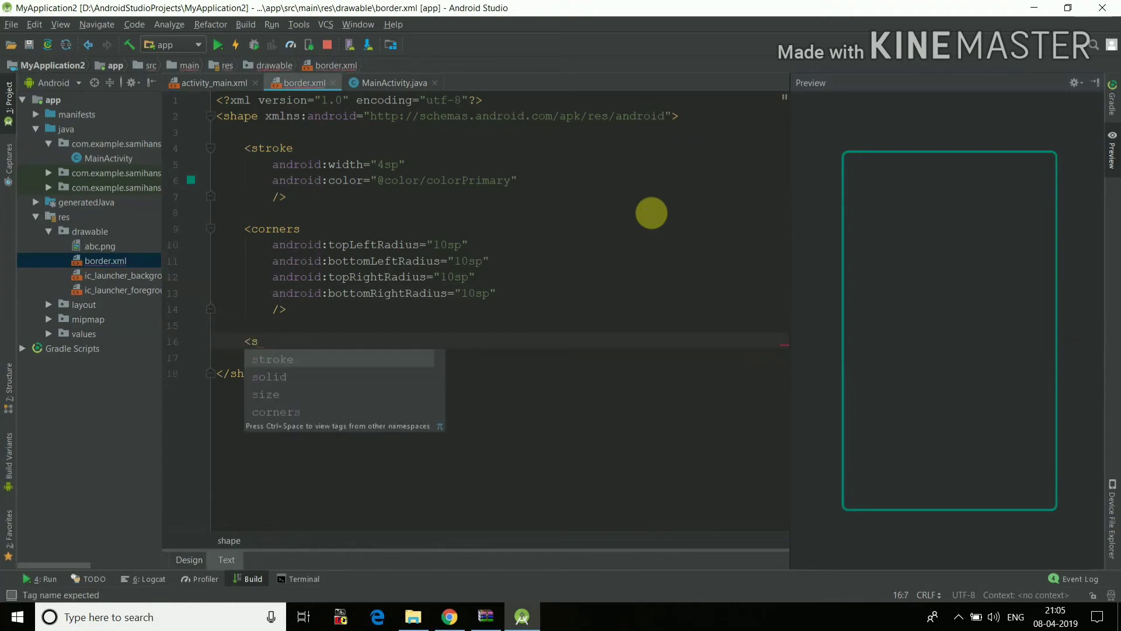
{"action": "key", "text": "Down"}
{"action": "key", "text": "Return"}
{"action": "key", "text": "Return"}
{"action": "key", "text": "Up"}
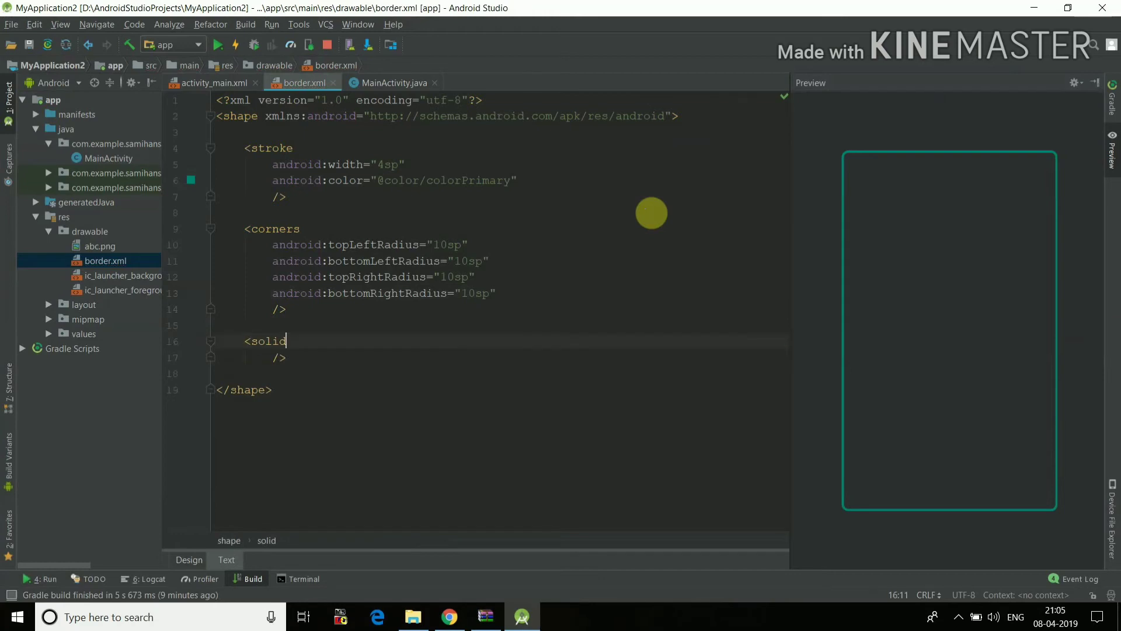
{"action": "key", "text": "Return"}
{"action": "type", "text": "an"}
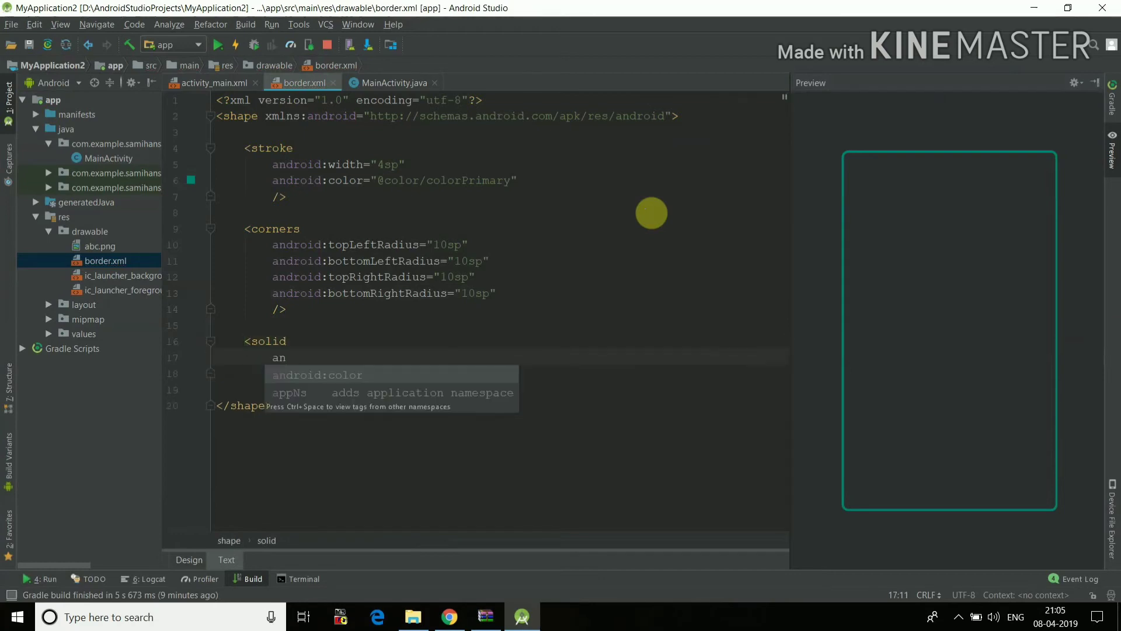
{"action": "key", "text": "Return"}
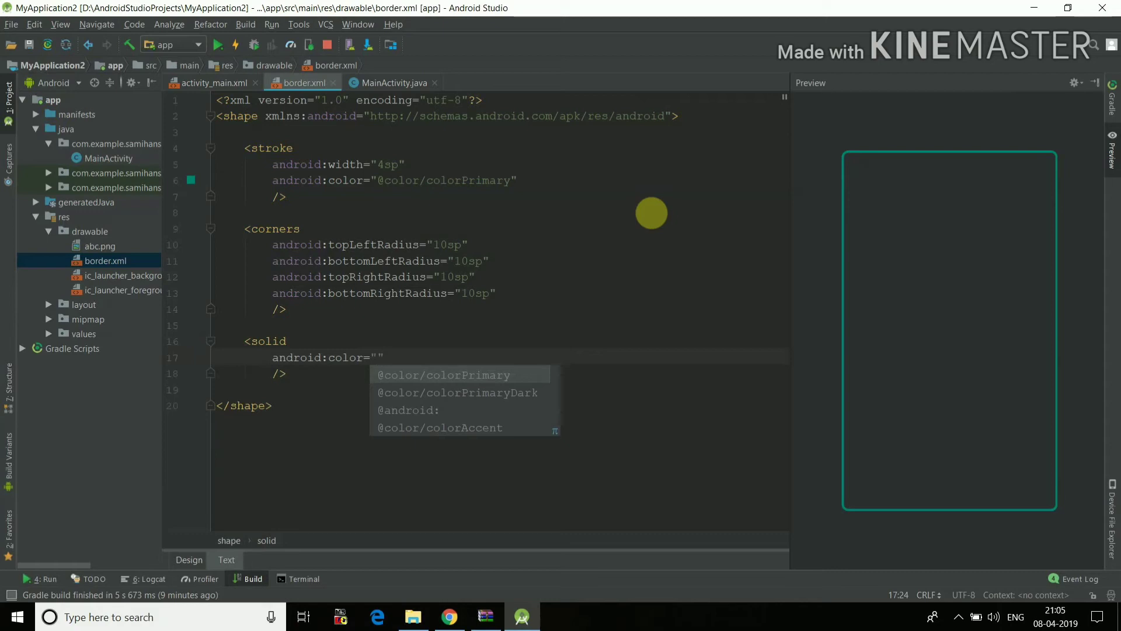
{"action": "type", "text": "#fff"}
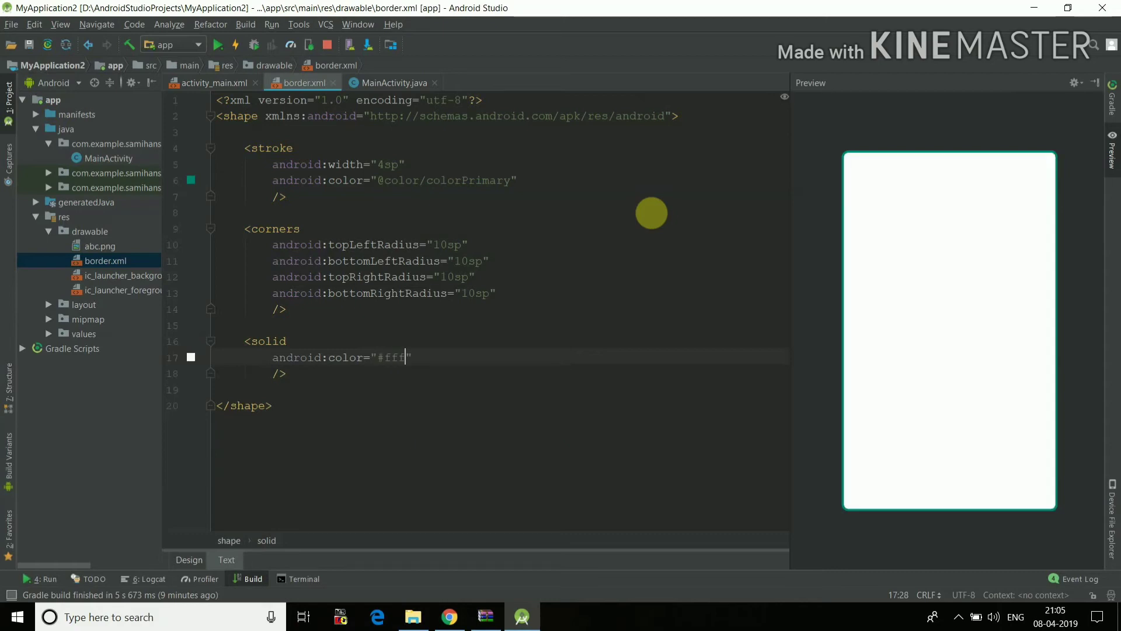
{"action": "type", "text": "f"}
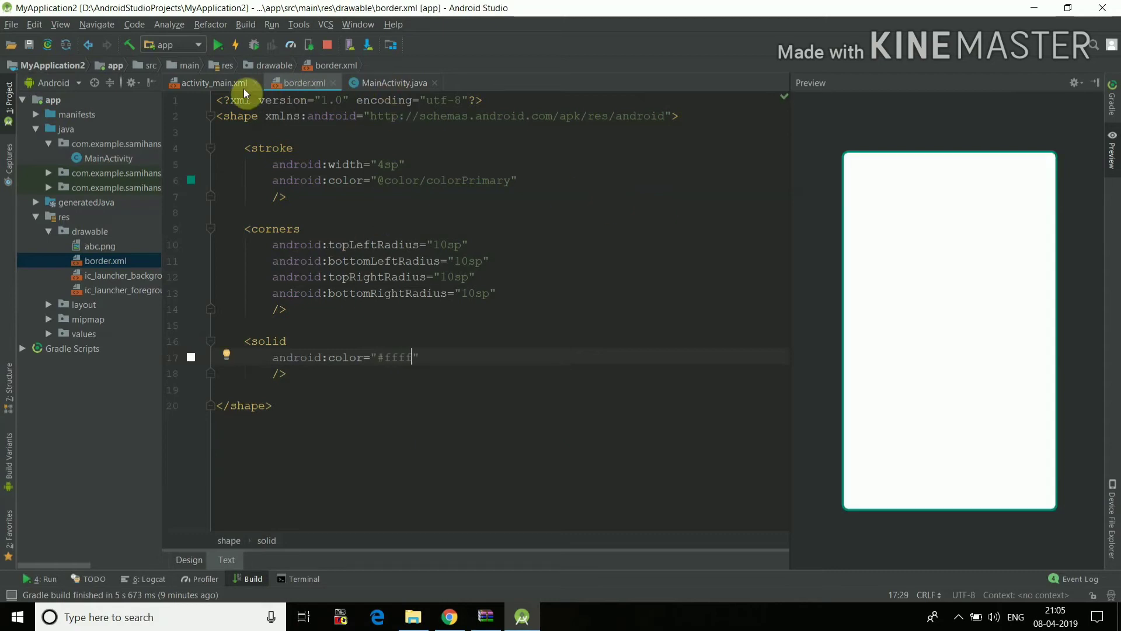
Check the login preview, then change the solid fill colour to #000.
{"action": "left_click", "coordinate": [214, 83]}
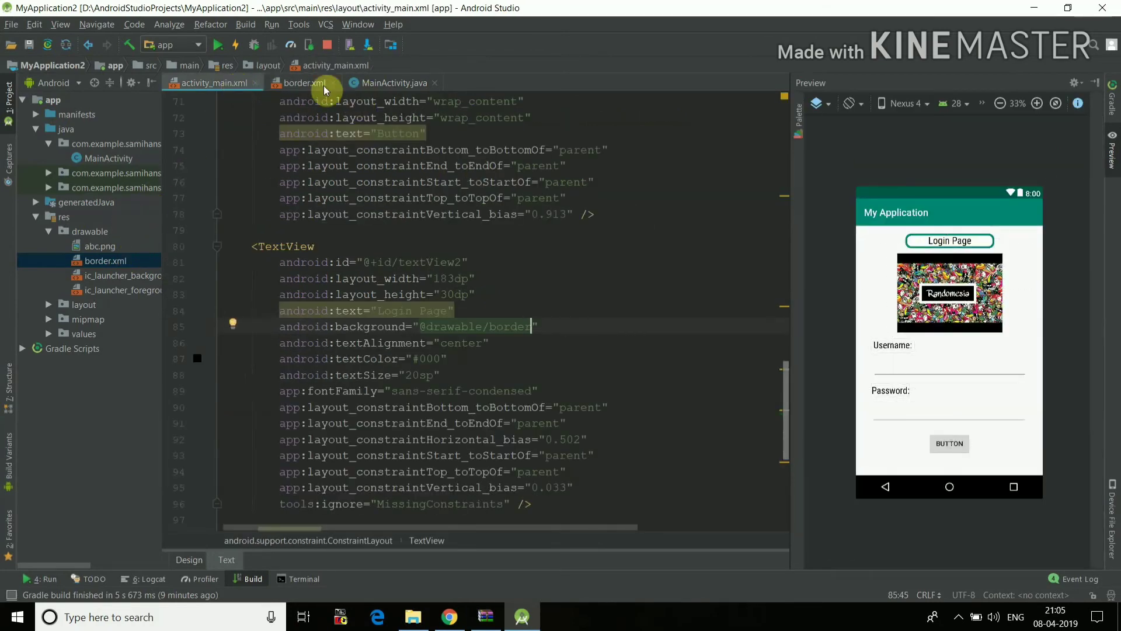
{"action": "left_click", "coordinate": [304, 83]}
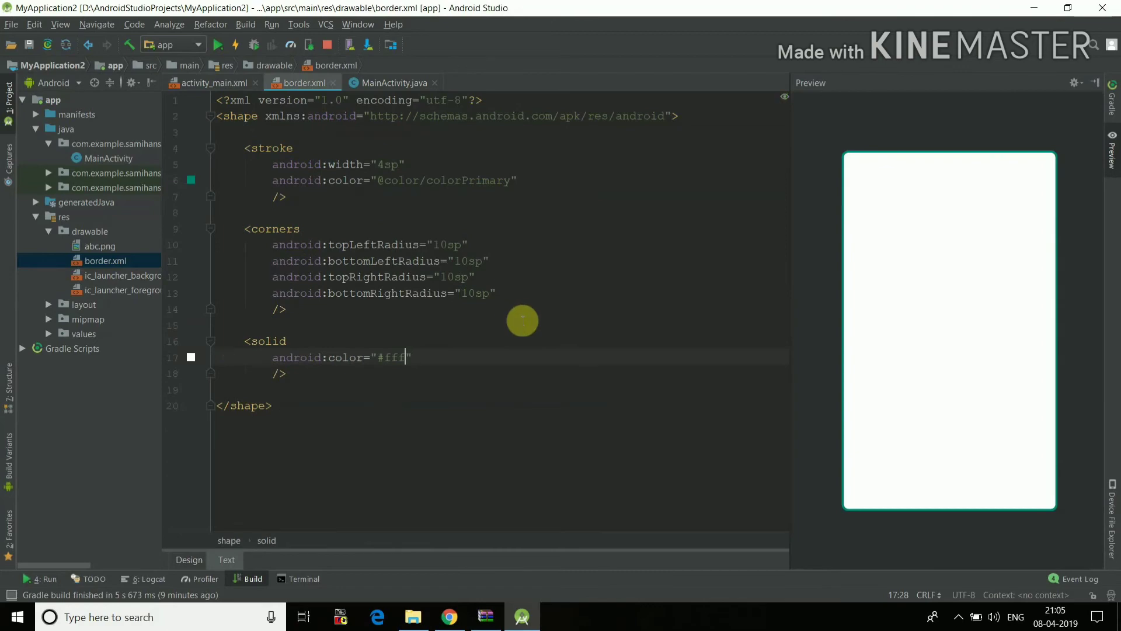
{"action": "key", "text": "BackSpace"}
{"action": "key", "text": "BackSpace"}
{"action": "key", "text": "BackSpace"}
{"action": "type", "text": "000"}
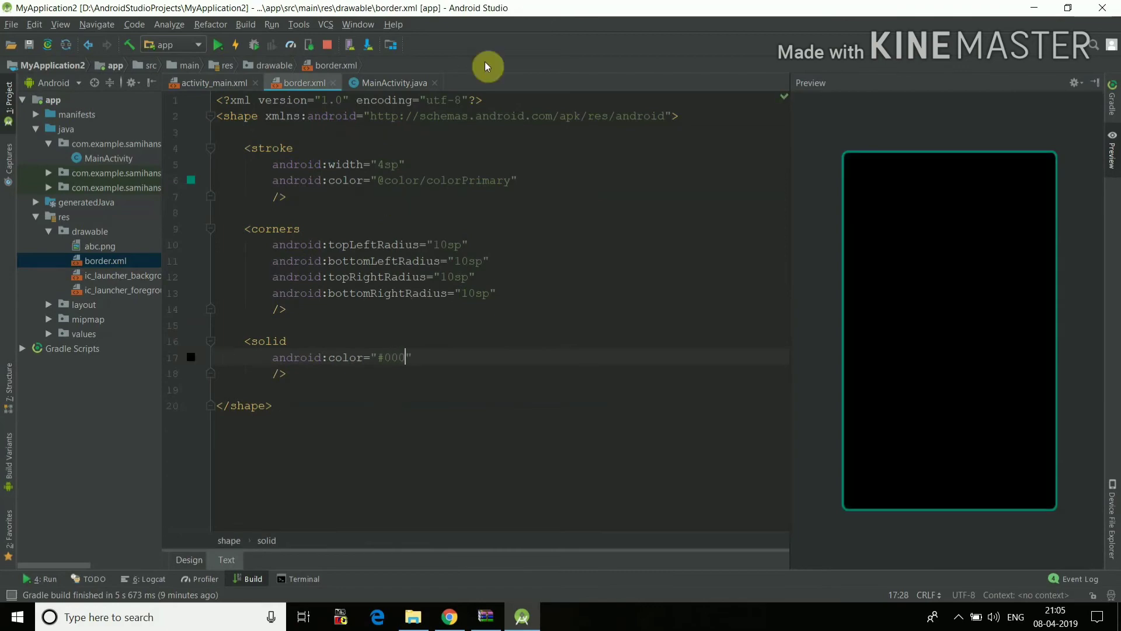
Change the Login Page TextView's android:textColor from "#000" to "#fff".
{"action": "left_click", "coordinate": [215, 83]}
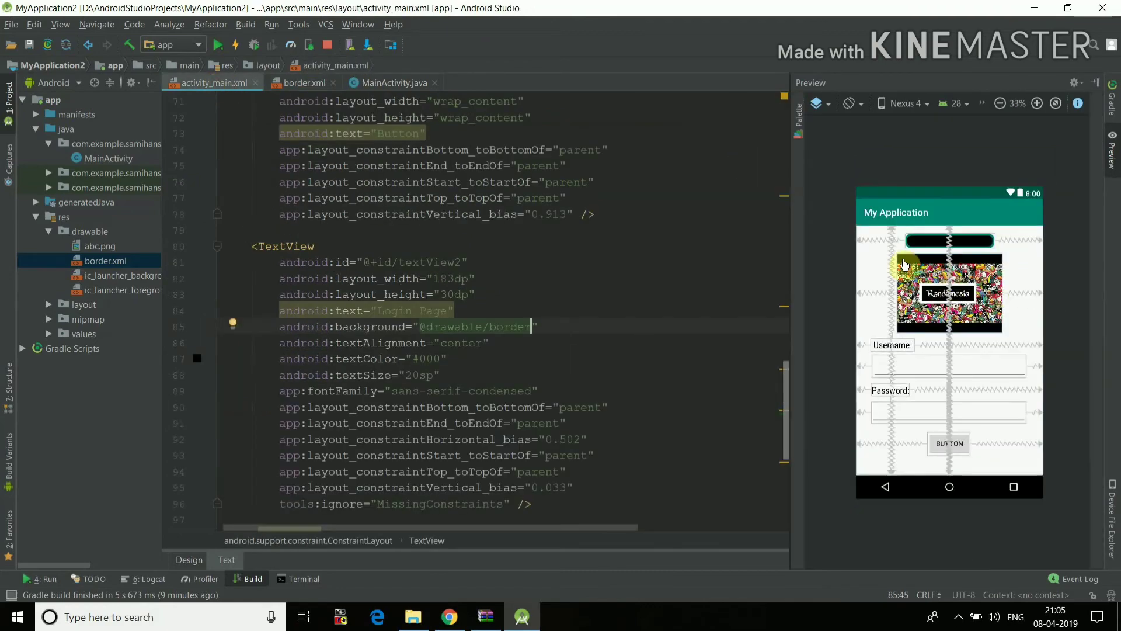
{"action": "double_click", "coordinate": [906, 263]}
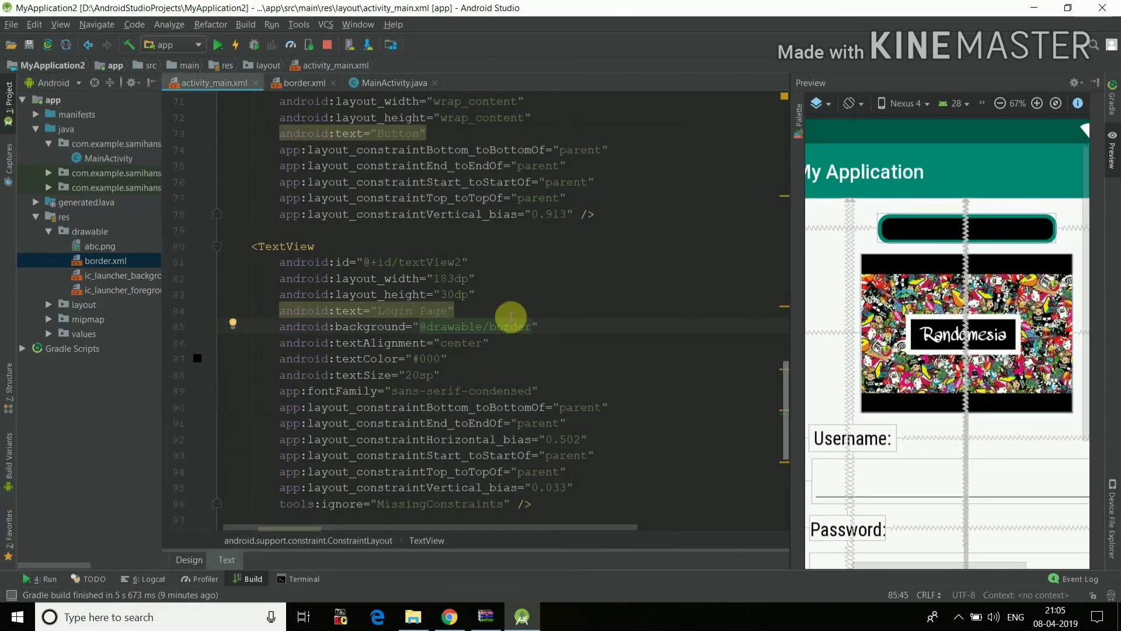
{"action": "left_click", "coordinate": [462, 310]}
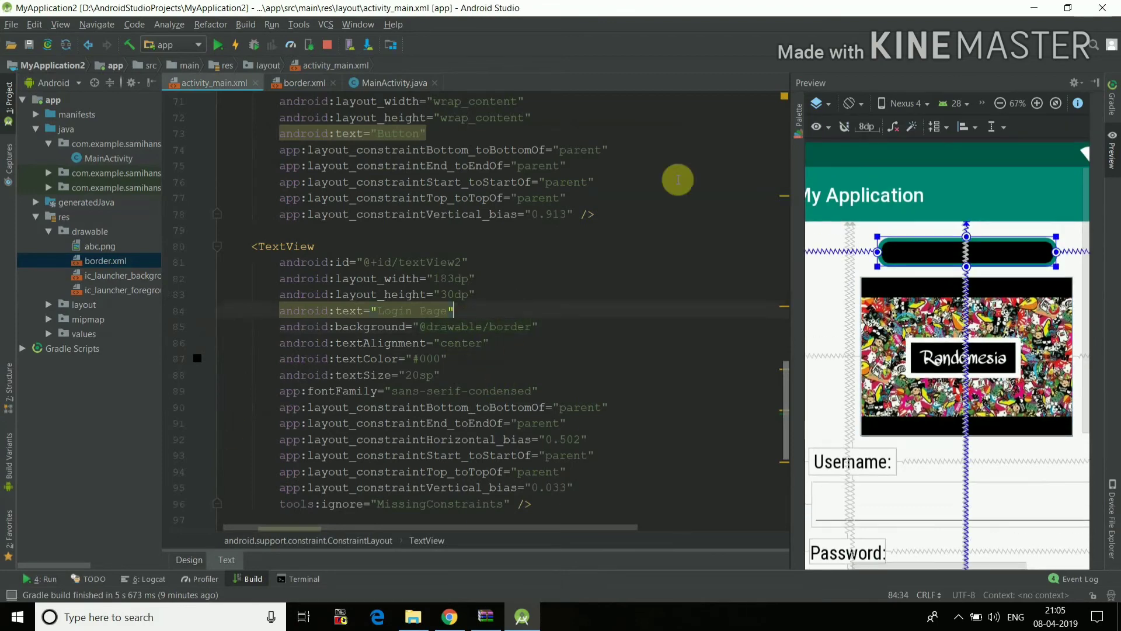
{"action": "key", "text": "Return"}
{"action": "type", "text": "andro"}
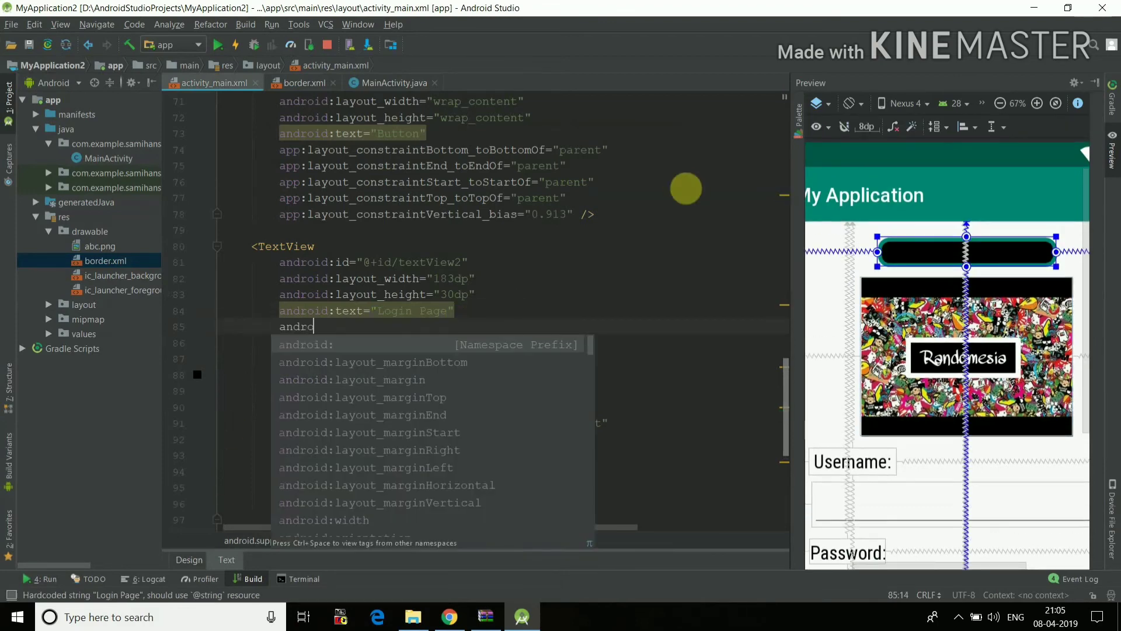
{"action": "type", "text": "id:te"}
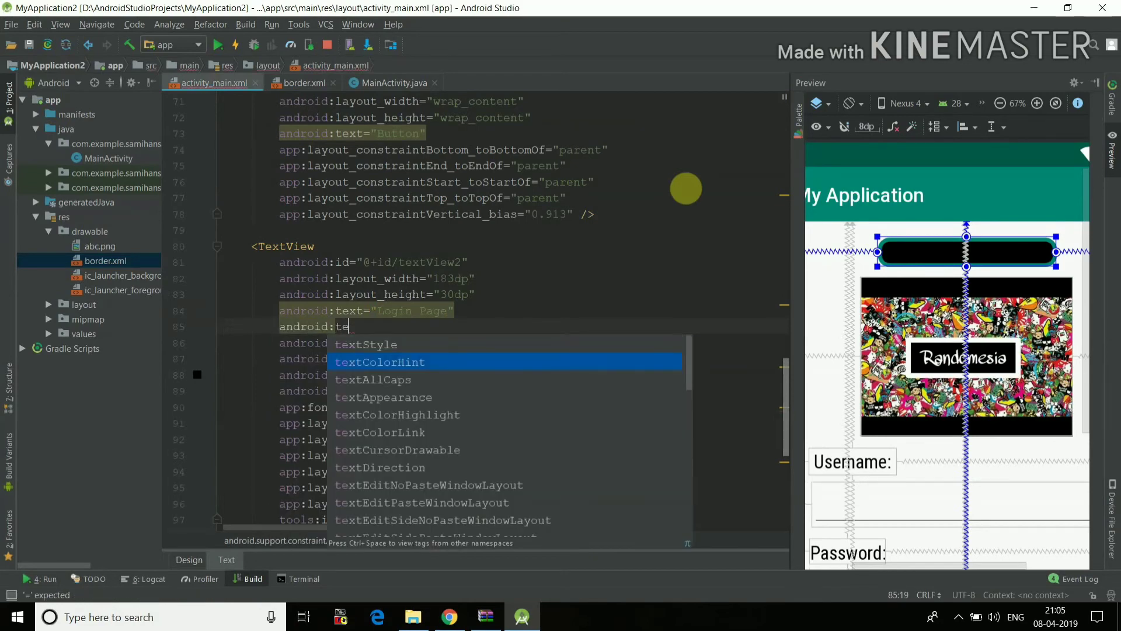
{"action": "key", "text": "BackSpace"}
{"action": "key", "text": "BackSpace"}
{"action": "key", "text": "BackSpace"}
{"action": "key", "text": "BackSpace"}
{"action": "key", "text": "BackSpace"}
{"action": "key", "text": "BackSpace"}
{"action": "key", "text": "BackSpace"}
{"action": "key", "text": "BackSpace"}
{"action": "key", "text": "BackSpace"}
{"action": "key", "text": "BackSpace"}
{"action": "left_click", "coordinate": [445, 375]}
{"action": "key", "text": "BackSpace"}
{"action": "key", "text": "BackSpace"}
{"action": "key", "text": "BackSpace"}
{"action": "type", "text": "fff"}
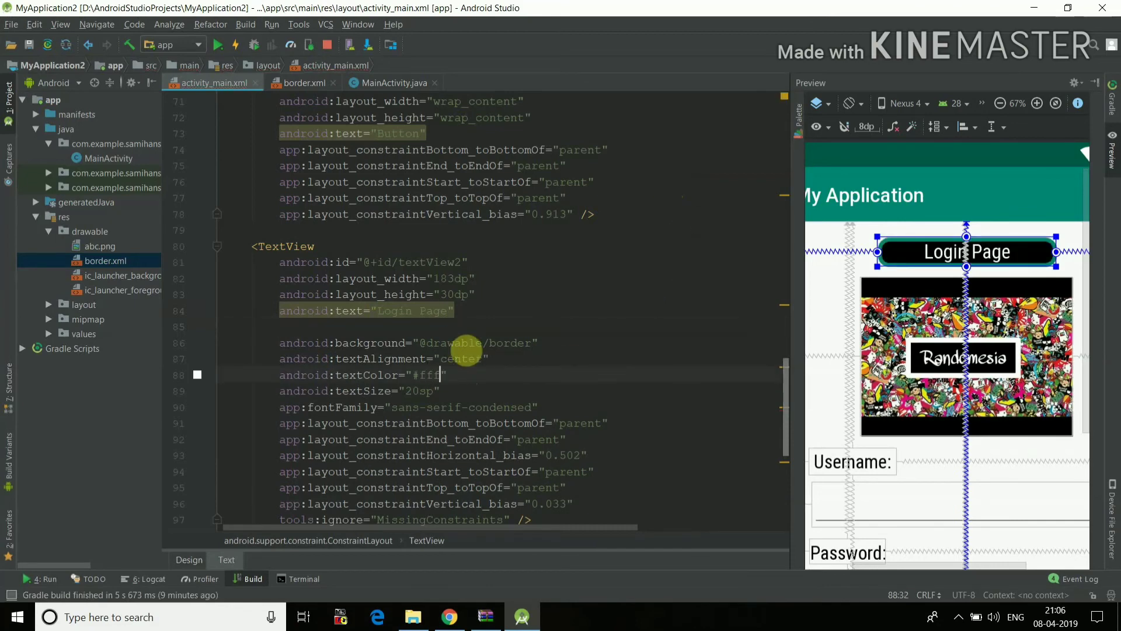
{"action": "scroll", "coordinate": [863, 294], "scroll_direction": "down", "scroll_amount": 2}
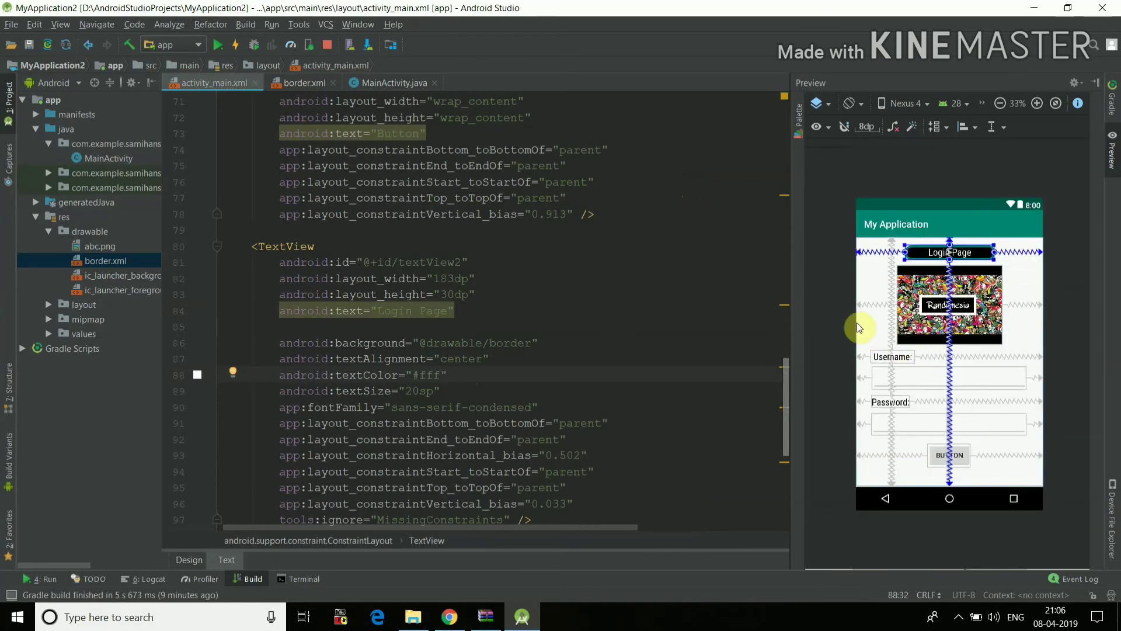
{"action": "left_click", "coordinate": [836, 312]}
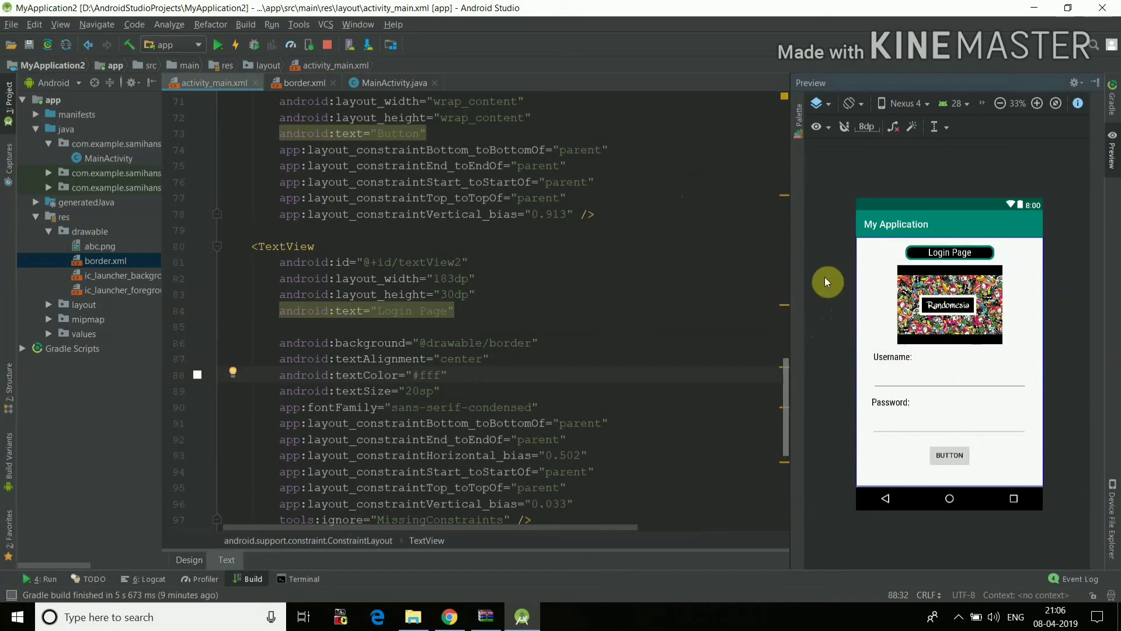
{"action": "scroll", "coordinate": [903, 258], "scroll_direction": "up", "scroll_amount": 3}
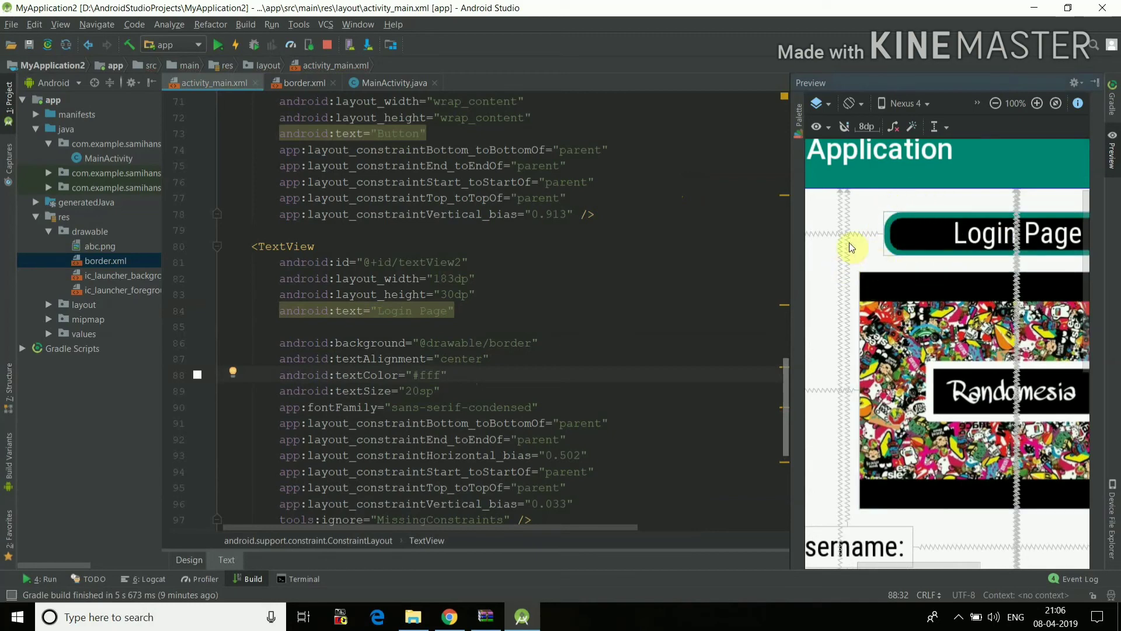
{"action": "scroll", "coordinate": [850, 243], "scroll_direction": "down", "scroll_amount": 3}
{"action": "scroll", "coordinate": [830, 233], "scroll_direction": "down", "scroll_amount": 2}
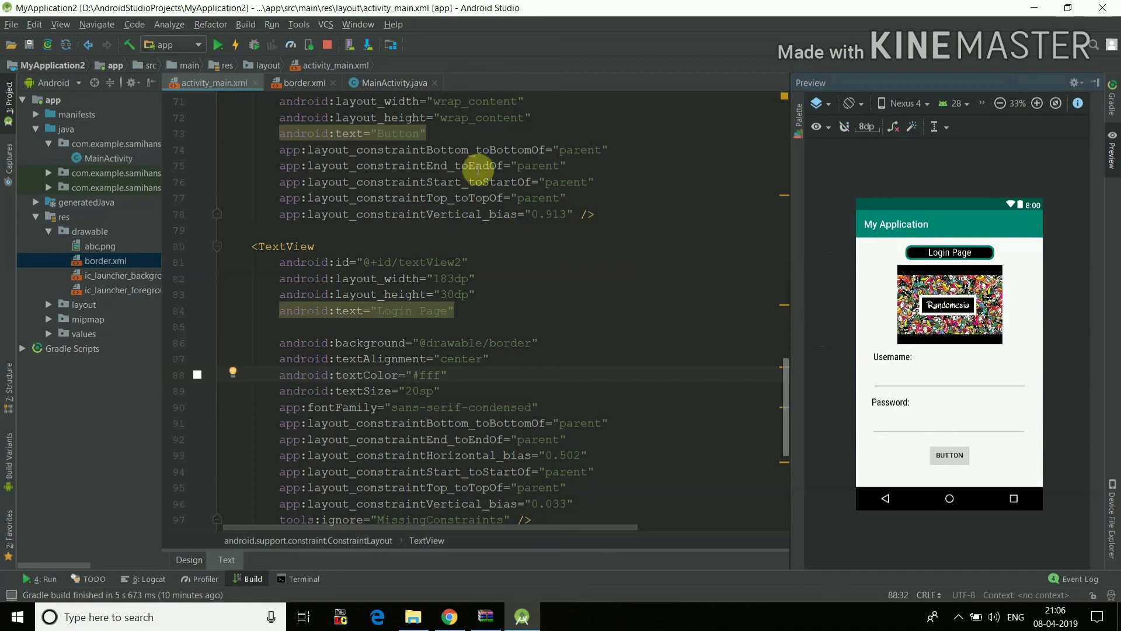
Switch to border.xml to show its stroke, corners and solid black fill code.
{"action": "left_click", "coordinate": [304, 82]}
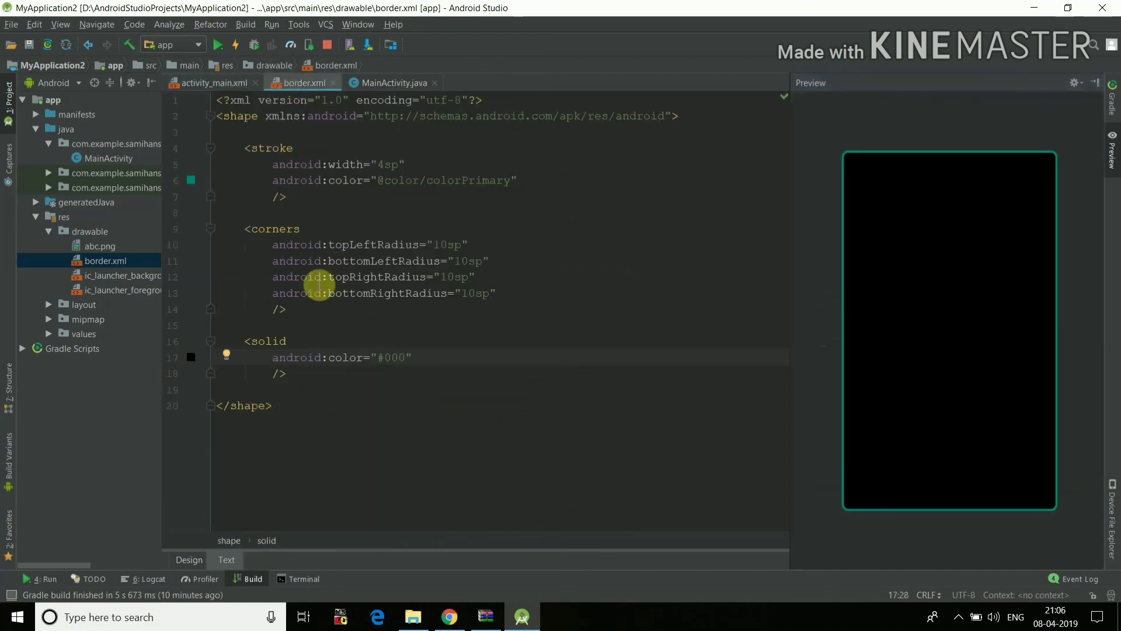